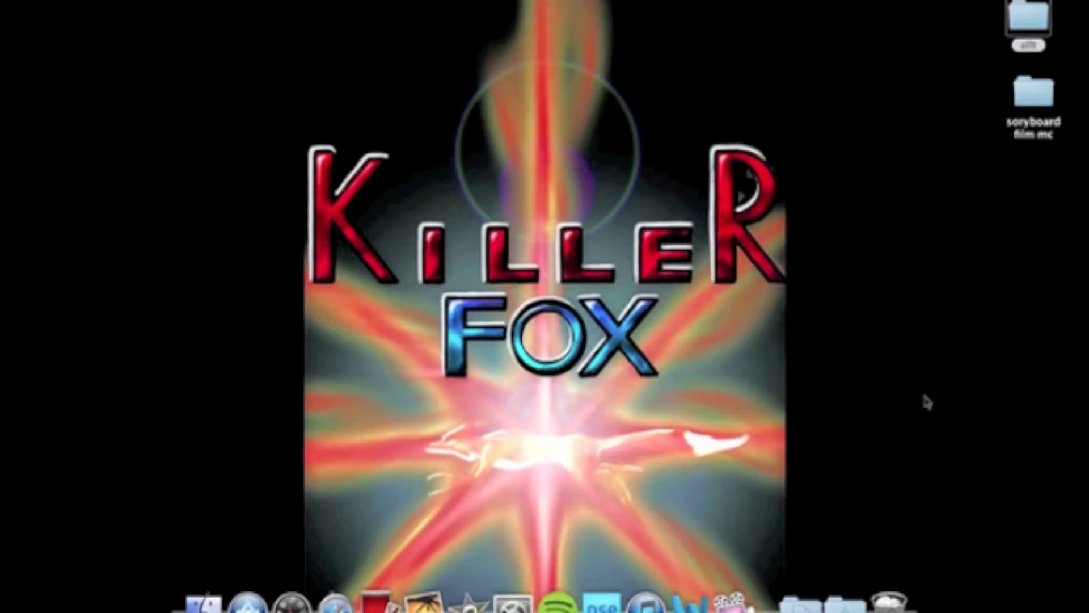
# - Open the fire image from the ofärdigt folder inside bilder in Adobe Photoshop Elements and consolidate it into a tabbed document
pyautogui.doubleClick(1029, 24)
pyautogui.doubleClick(489, 298)
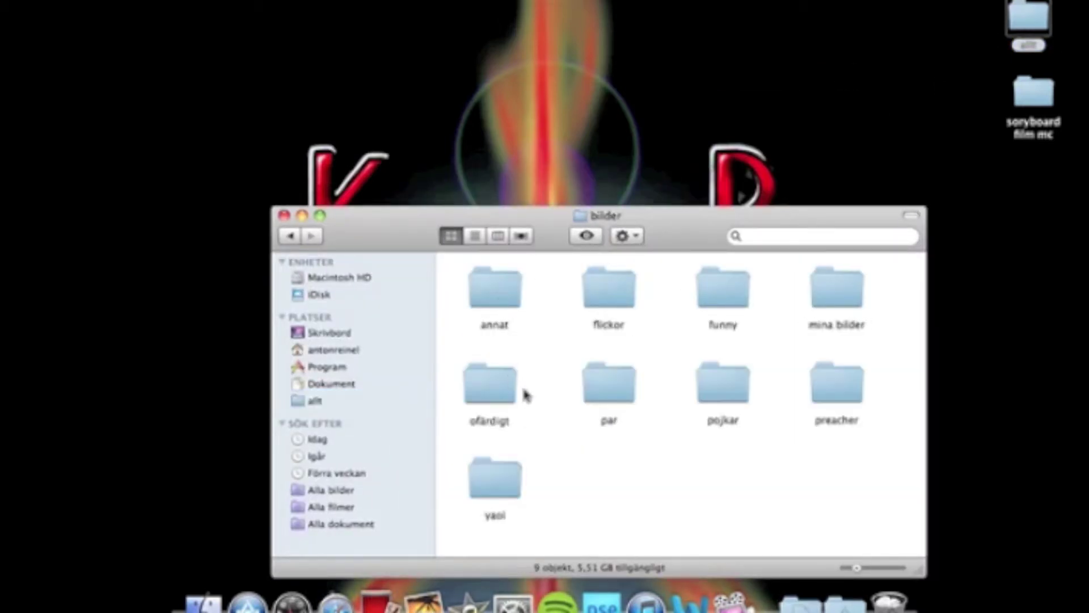
pyautogui.click(476, 389)
pyautogui.doubleClick(488, 388)
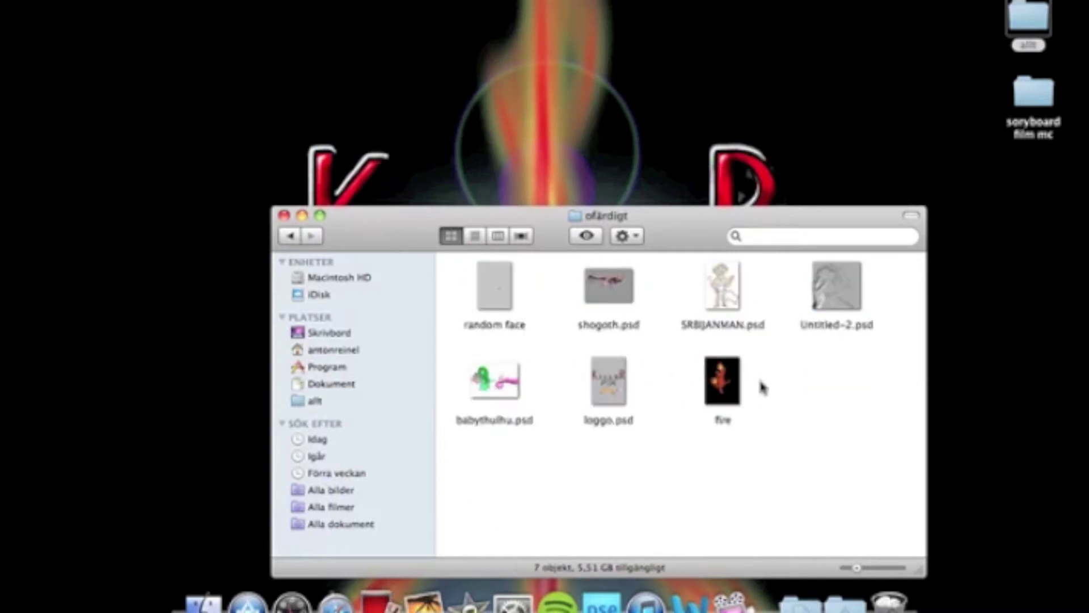
pyautogui.click(732, 379)
pyautogui.rightClick(728, 379)
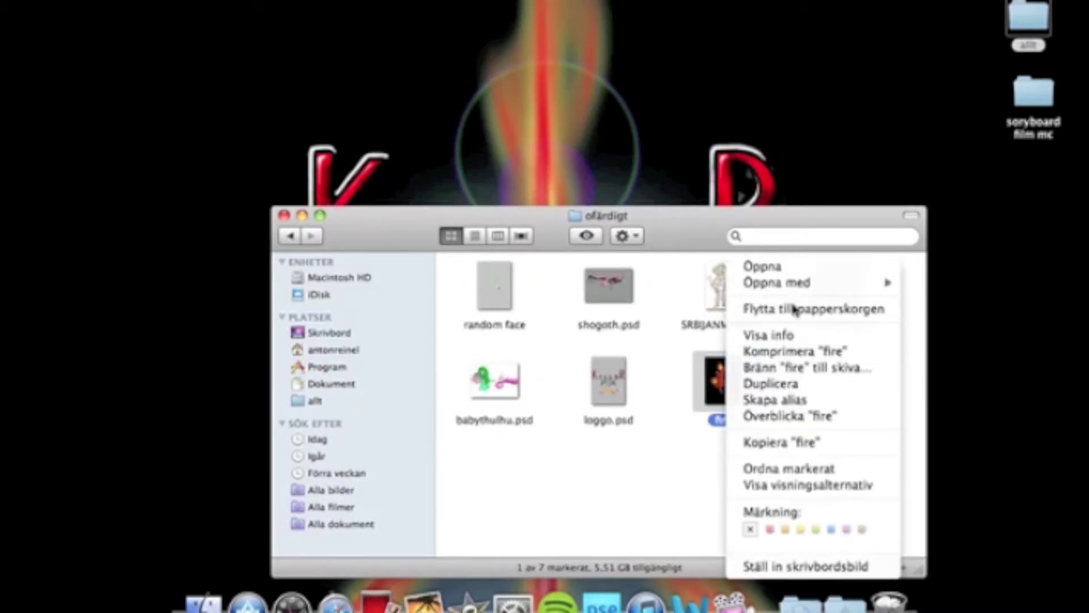
pyautogui.moveTo(791, 286)
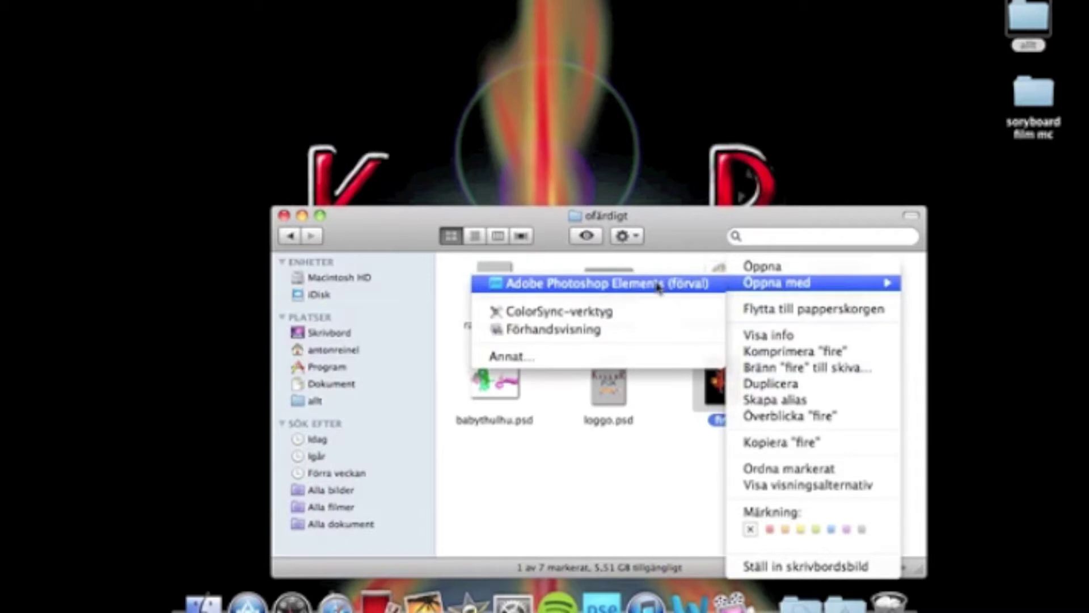
pyautogui.click(660, 283)
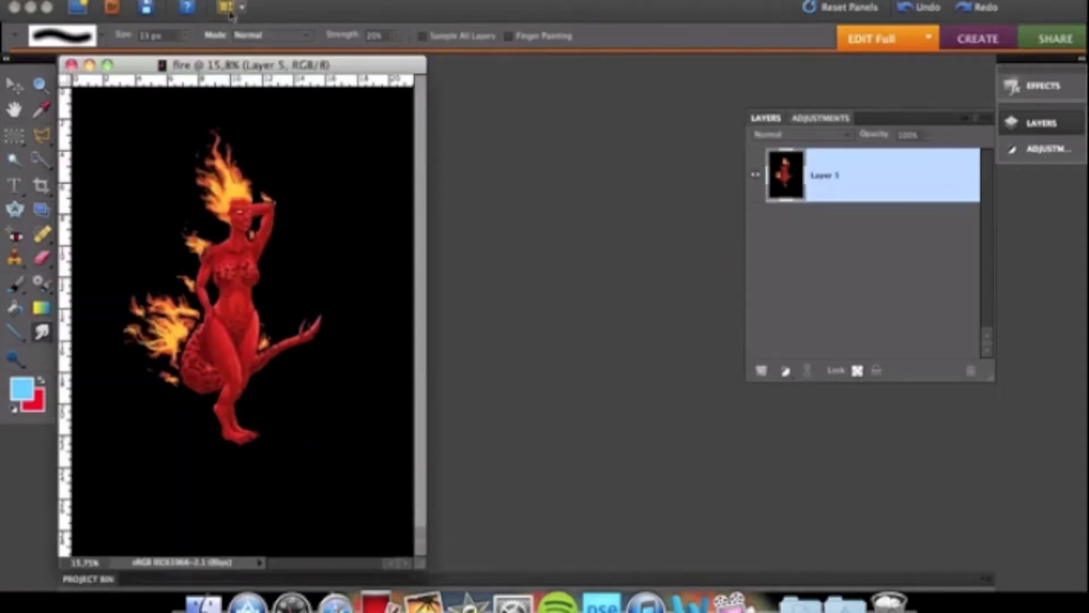
pyautogui.click(228, 8)
pyautogui.click(211, 48)
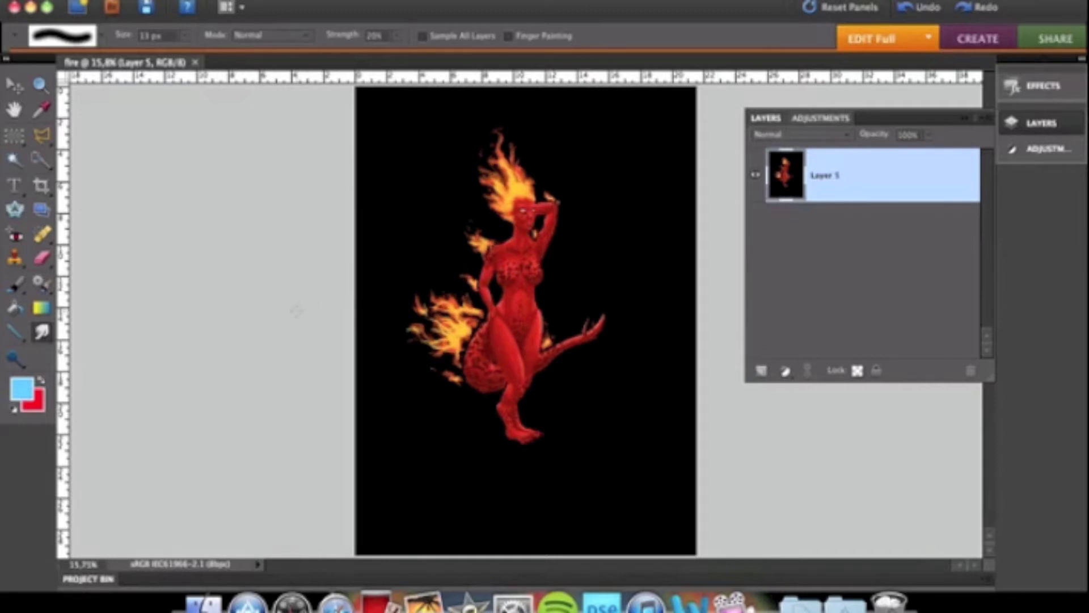
# - Examine the red figure and its flames in close-up and as a whole
pyautogui.scroll(4, 553, 291)
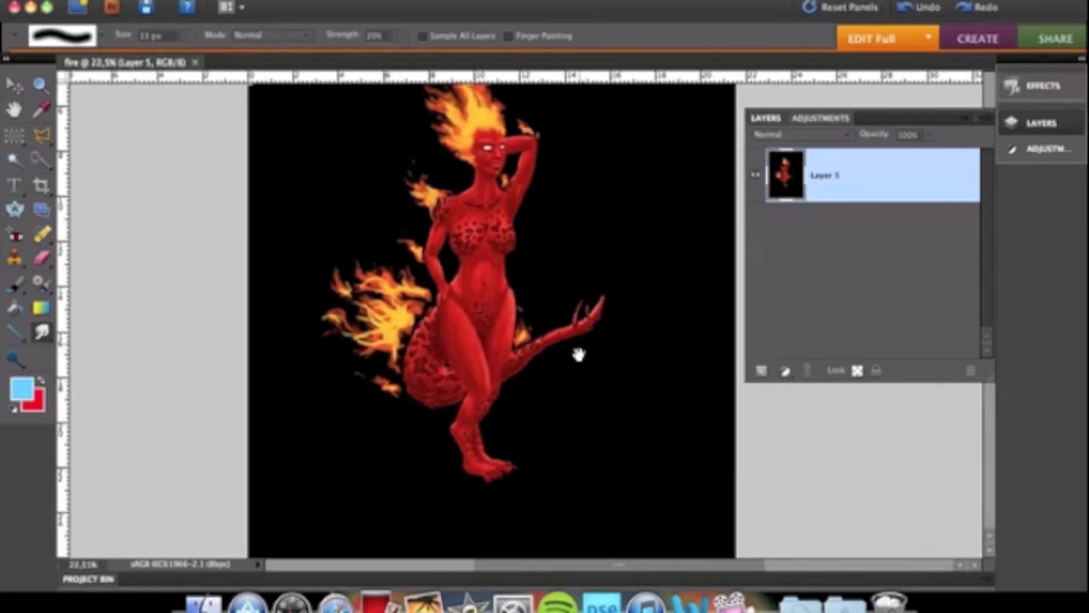
pyautogui.moveTo(567, 391)
pyautogui.mouseDown()
pyautogui.moveTo(499, 382)
pyautogui.moveTo(608, 374)
pyautogui.moveTo(584, 366)
pyautogui.moveTo(573, 389)
pyautogui.moveTo(603, 308)
pyautogui.moveTo(566, 359)
pyautogui.moveTo(564, 372)
pyautogui.moveTo(584, 382)
pyautogui.moveTo(567, 386)
pyautogui.mouseUp()
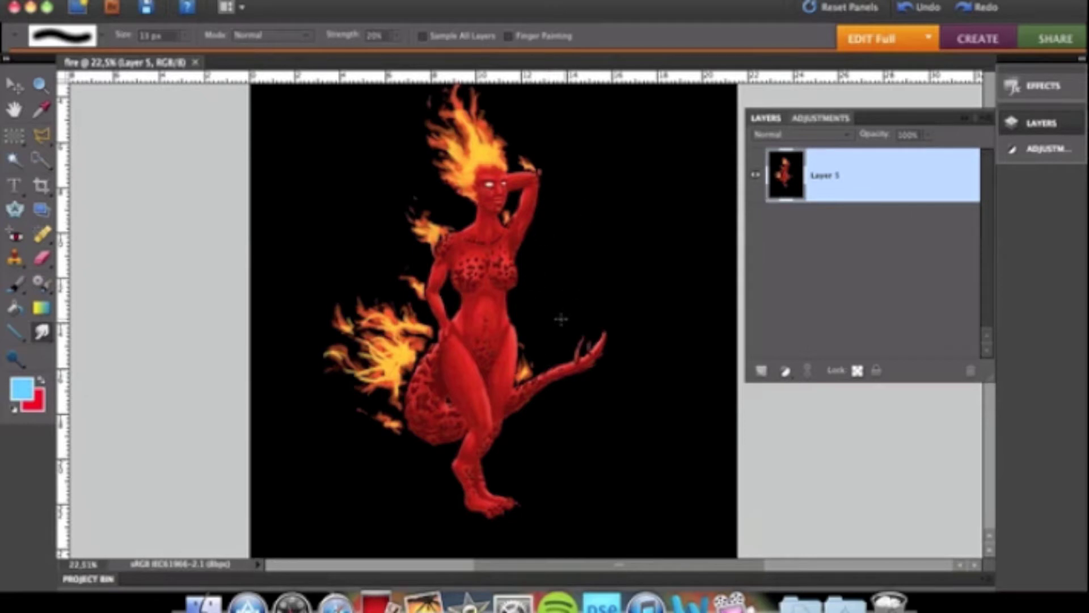
pyautogui.scroll(4, 561, 319)
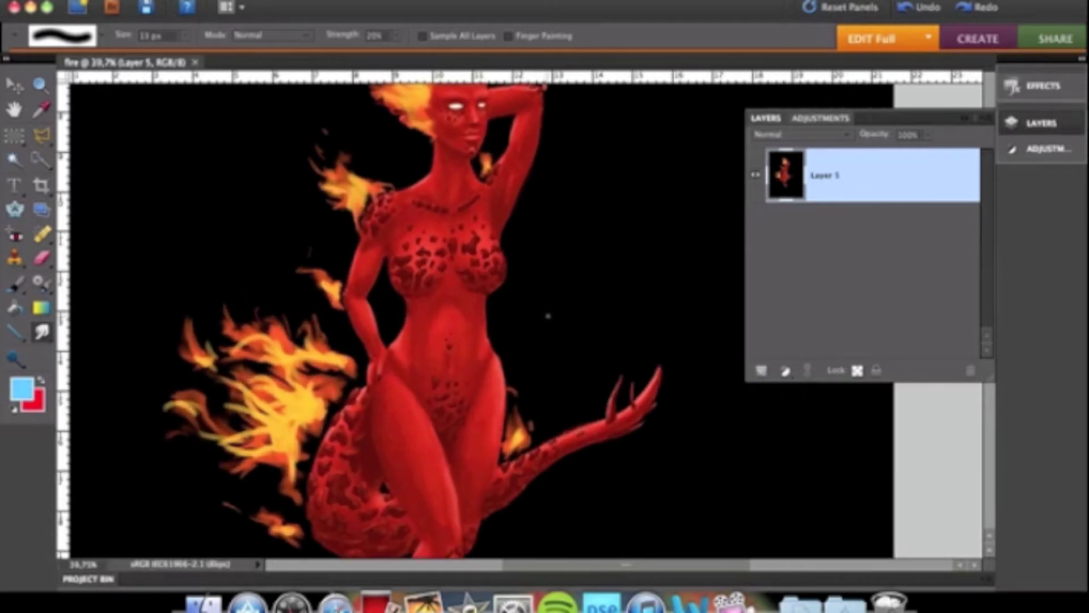
pyautogui.scroll(4, 590, 281)
pyautogui.hscroll(-1, 590, 281)
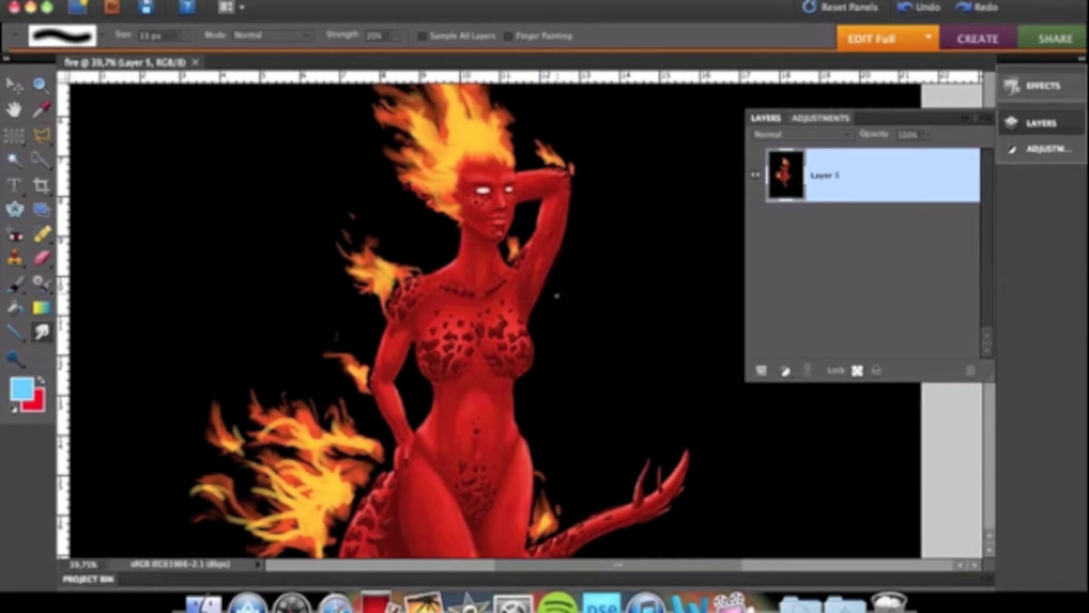
pyautogui.scroll(5, 557, 296)
pyautogui.scroll(-7, 544, 332)
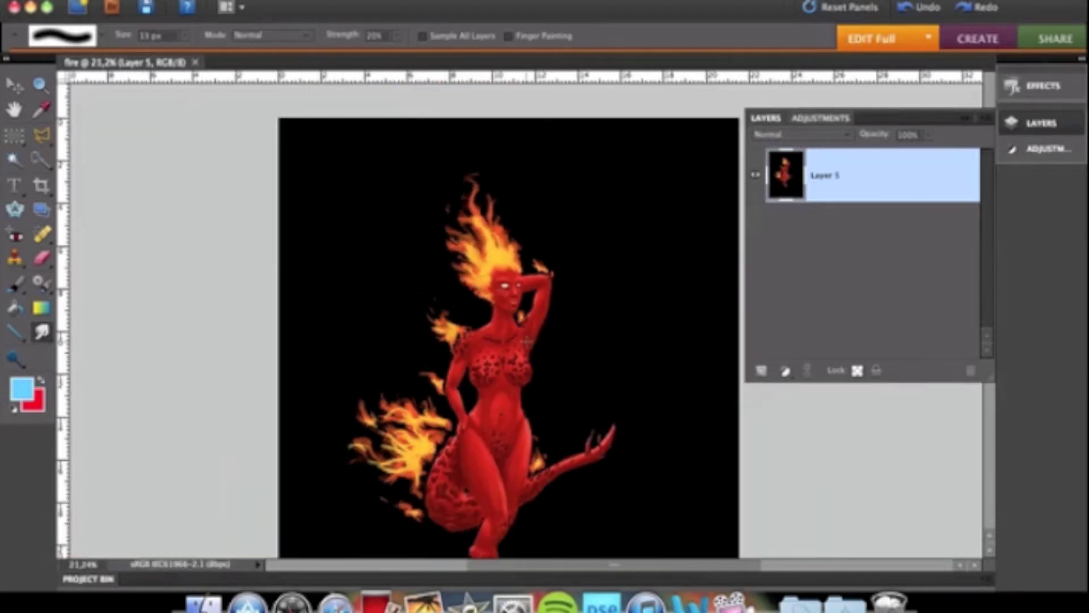
pyautogui.scroll(-2, 562, 389)
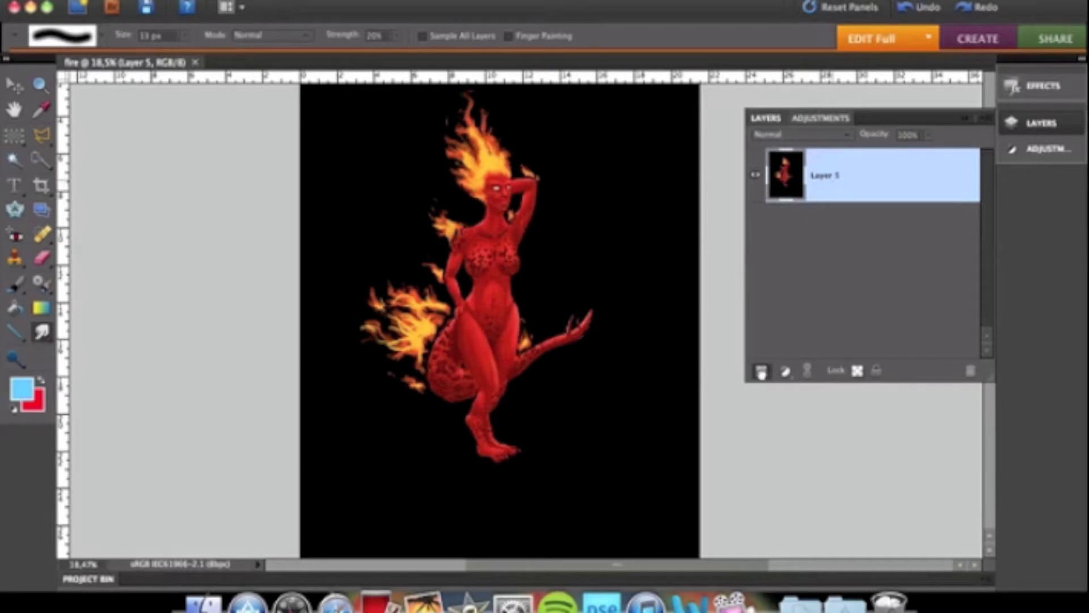
# - Duplicate Layer 5
pyautogui.moveTo(761, 372); pyautogui.dragTo(761, 372)
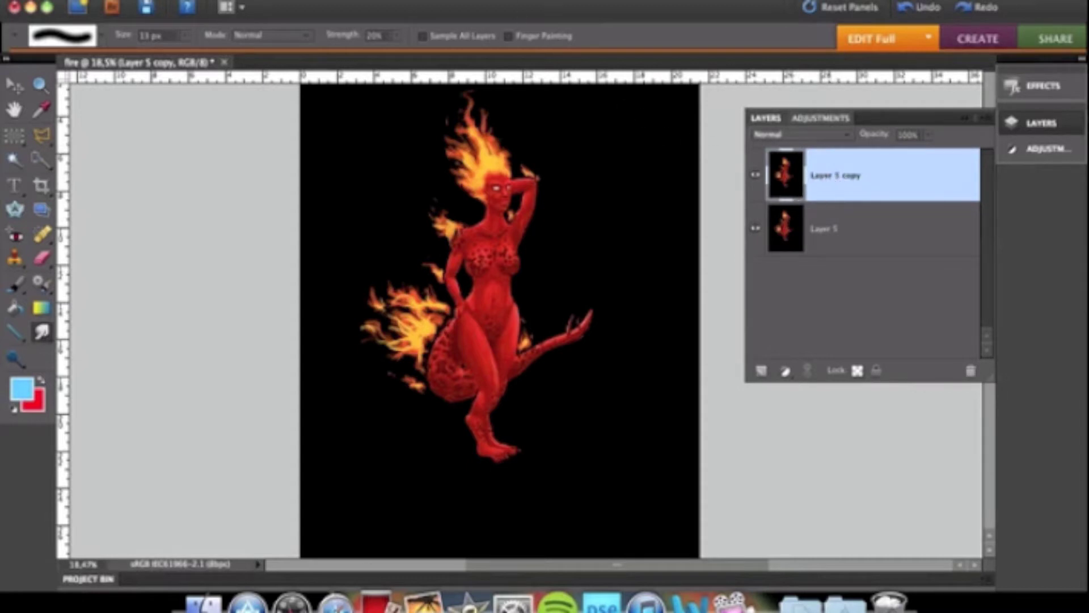
pyautogui.click(482, 0)
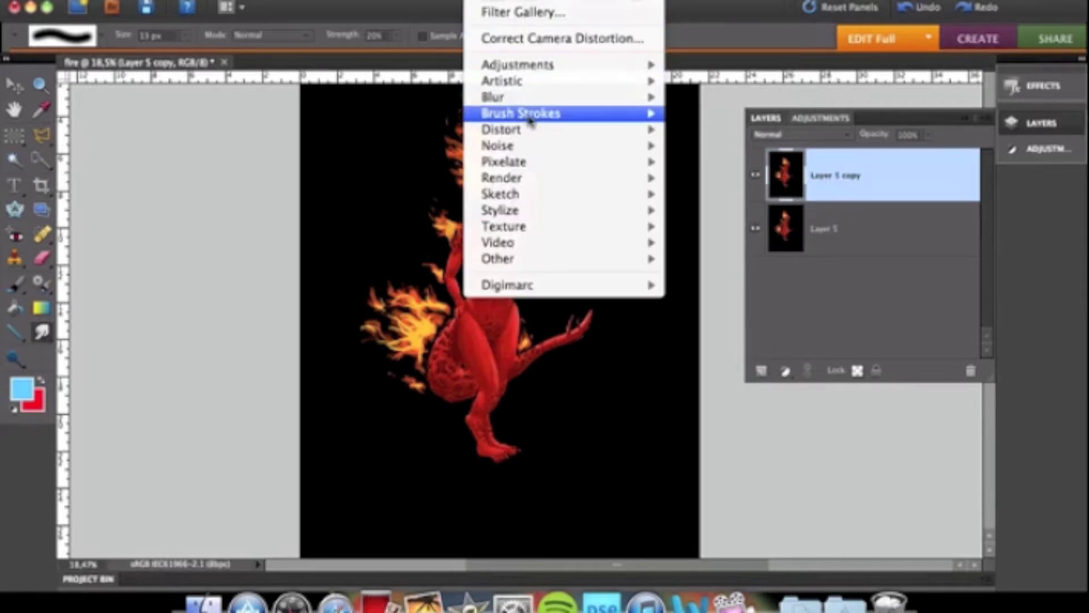
pyautogui.moveTo(559, 102)
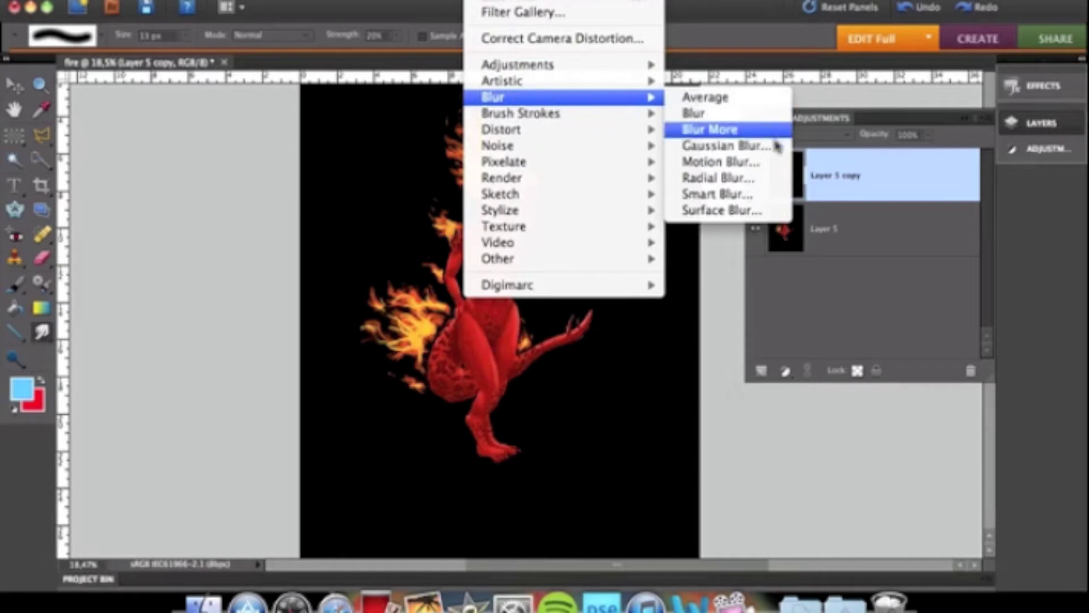
pyautogui.click(737, 146)
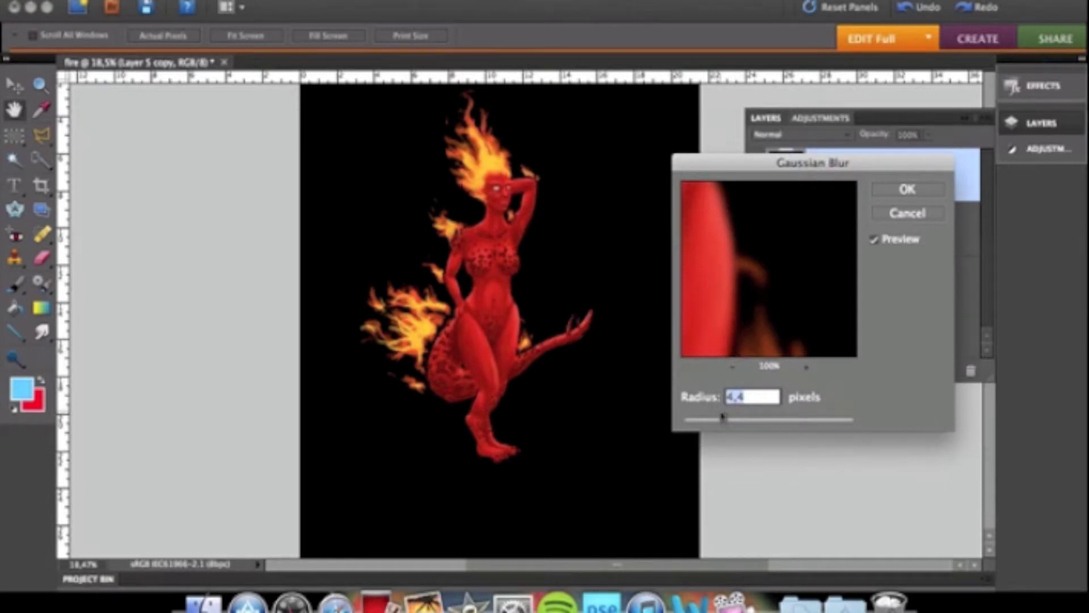
pyautogui.moveTo(724, 420); pyautogui.dragTo(774, 422)
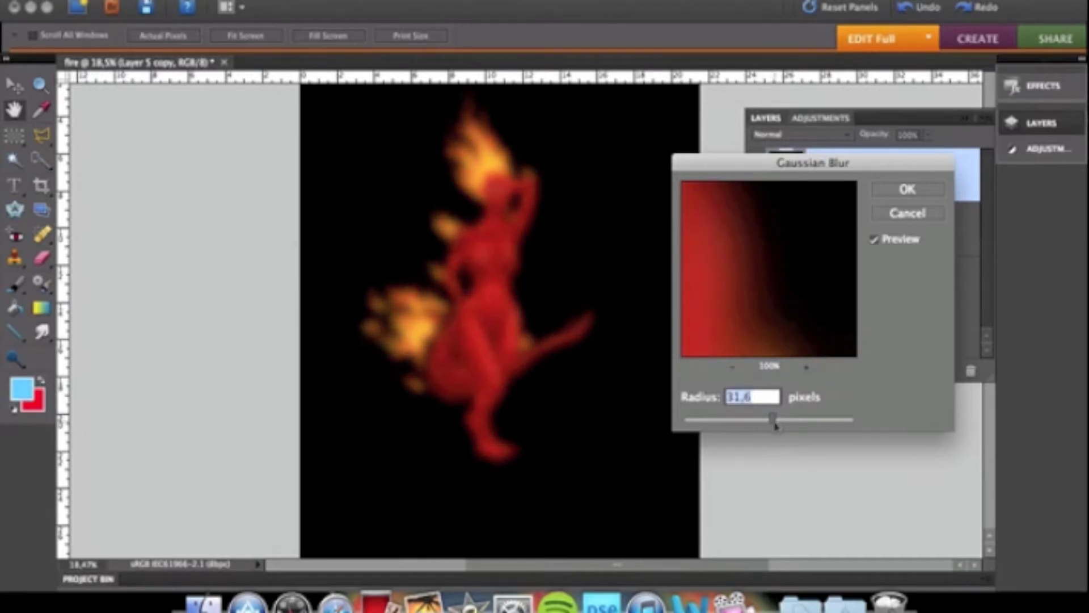
pyautogui.moveTo(777, 423); pyautogui.dragTo(774, 425)
pyautogui.moveTo(772, 419)
pyautogui.mouseDown()
pyautogui.moveTo(758, 419)
pyautogui.moveTo(773, 418)
pyautogui.mouseUp()
pyautogui.click(894, 214)
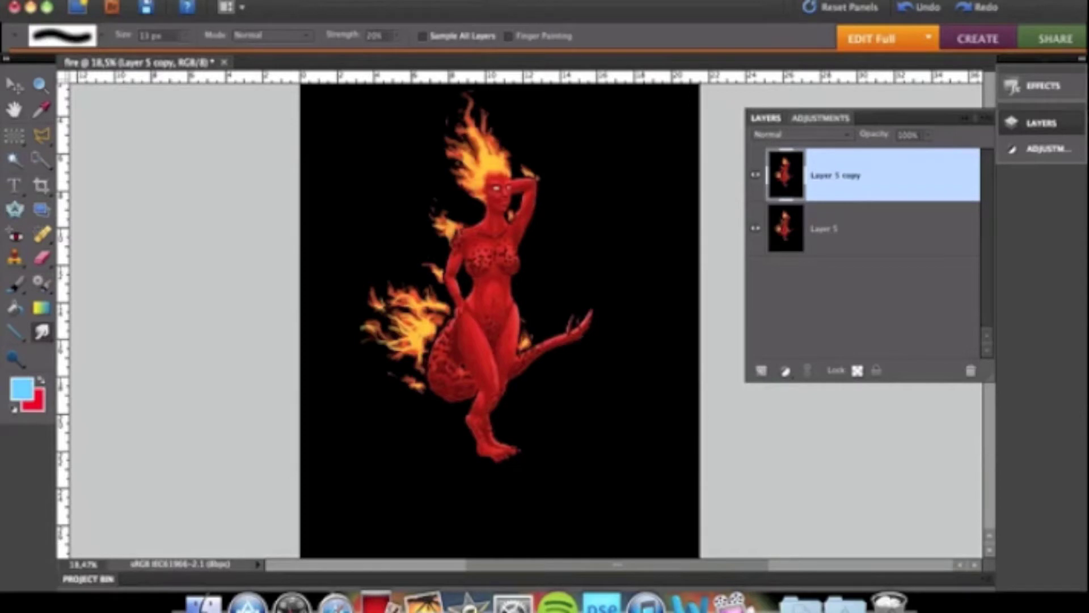
# - Apply the High Pass filter to Layer 5 copy with a radius of 30 pixels
pyautogui.click(479, 0)
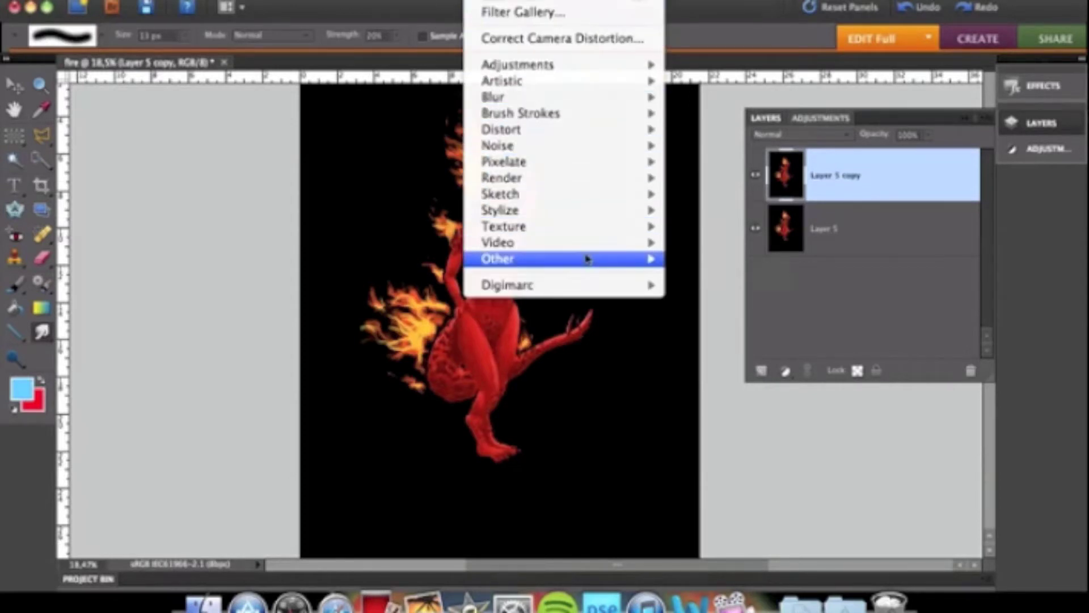
pyautogui.moveTo(574, 270)
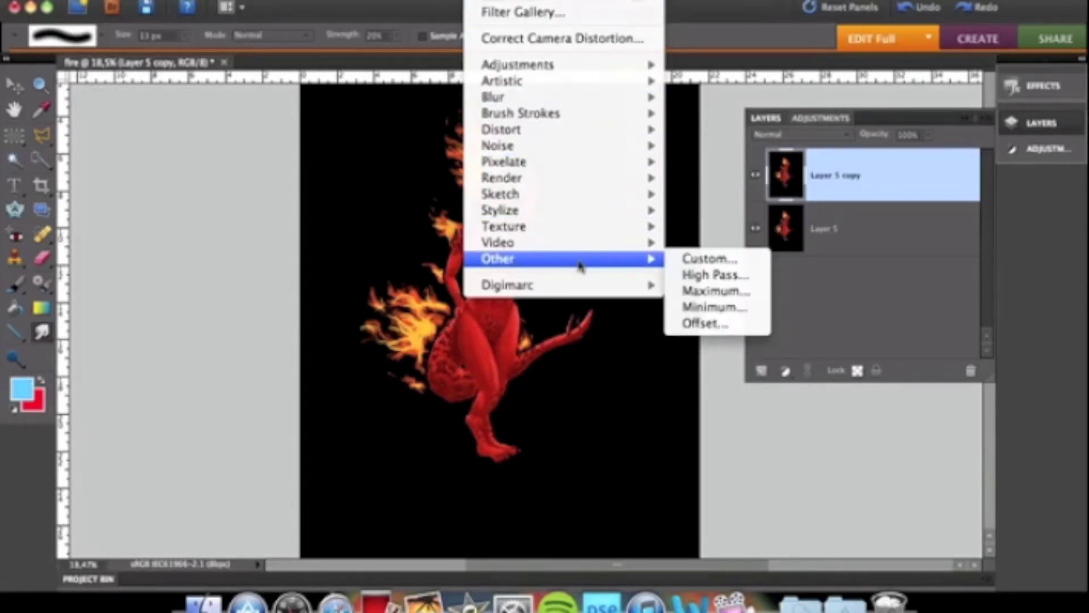
pyautogui.click(714, 275)
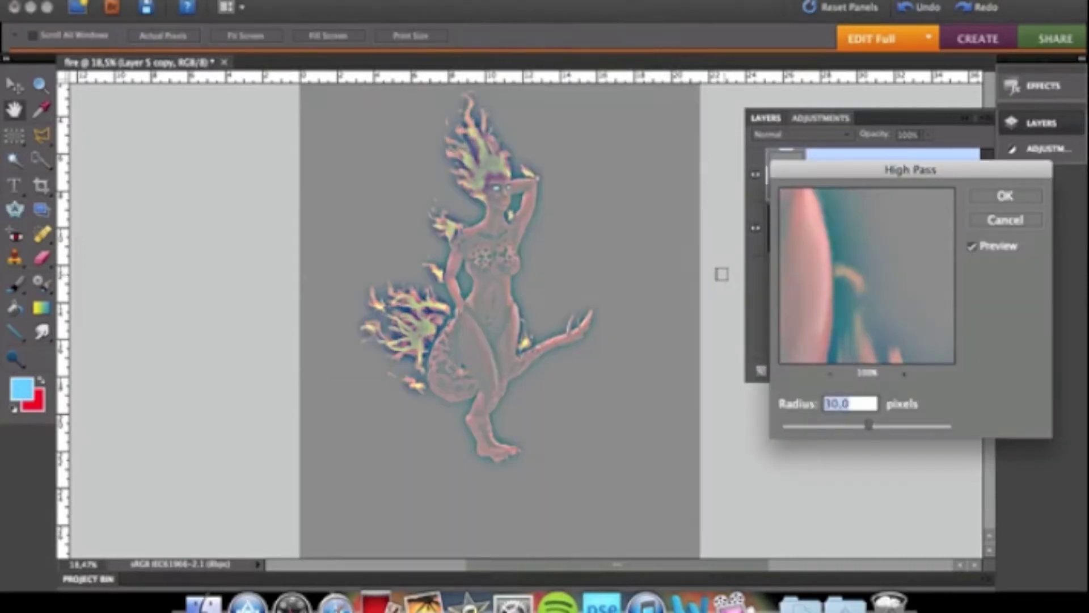
pyautogui.moveTo(862, 431)
pyautogui.mouseDown()
pyautogui.moveTo(845, 429)
pyautogui.moveTo(896, 431)
pyautogui.moveTo(859, 430)
pyautogui.moveTo(869, 424)
pyautogui.mouseUp()
pyautogui.click(1005, 196)
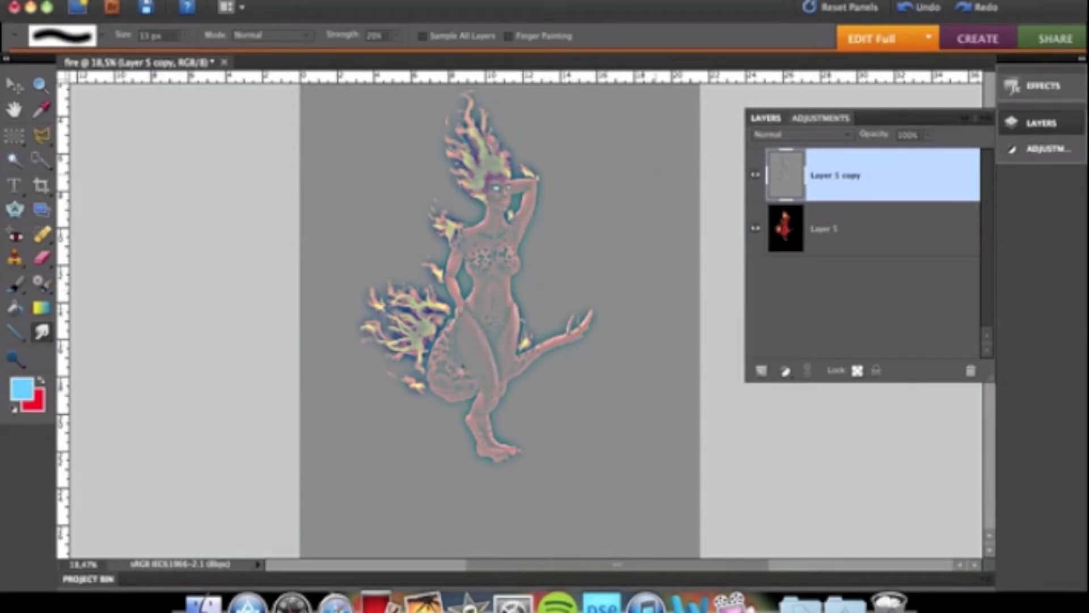
# - Apply a Gaussian Blur with a 10-pixel radius to Layer 5 copy and set its blend mode to Overlay
pyautogui.click(488, 1)
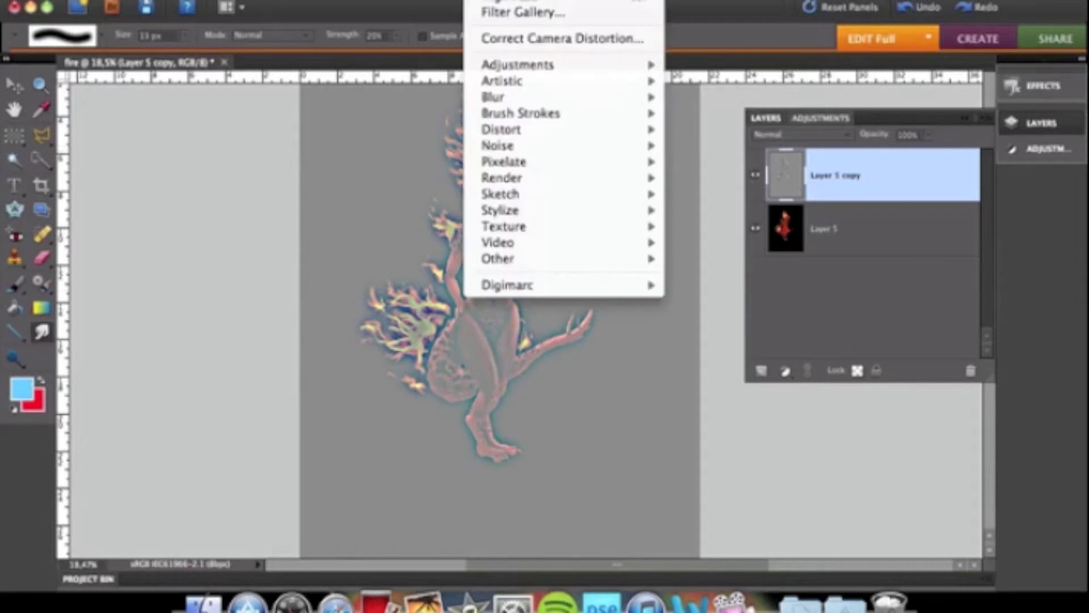
pyautogui.moveTo(533, 100)
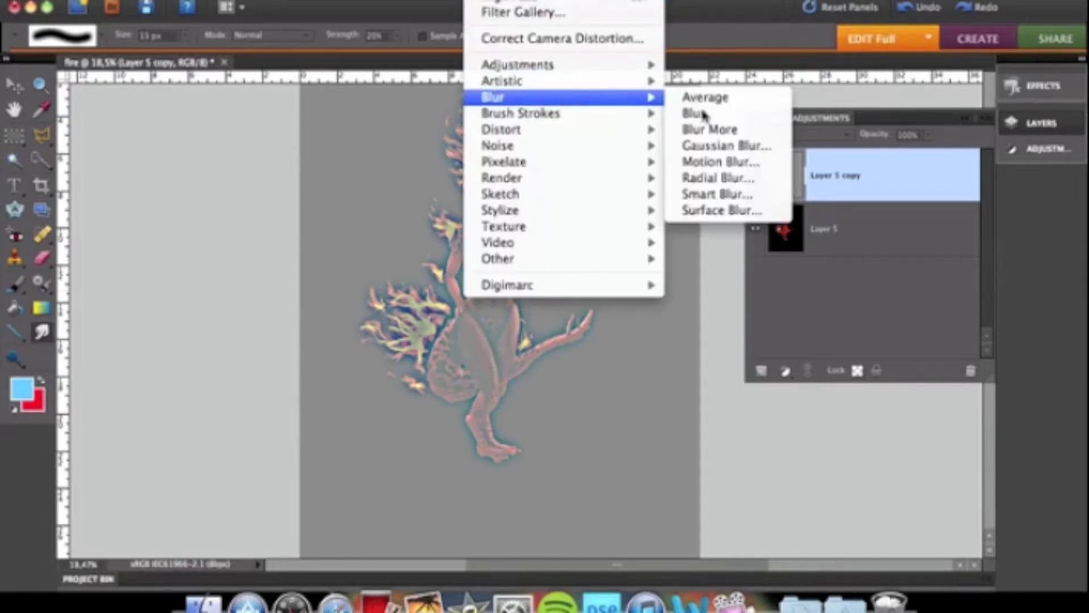
pyautogui.click(725, 146)
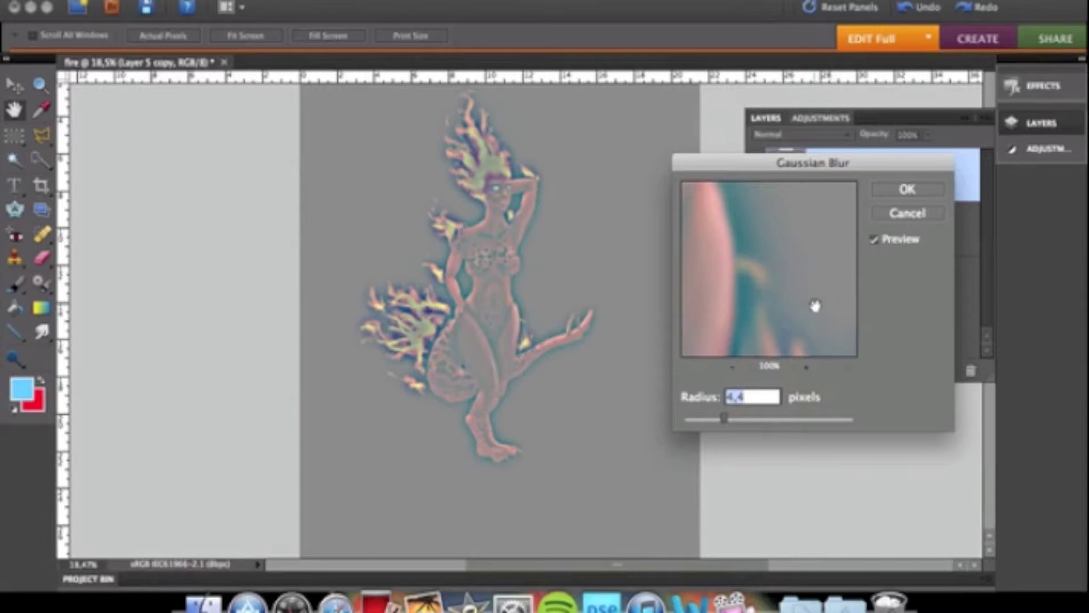
pyautogui.write('10')
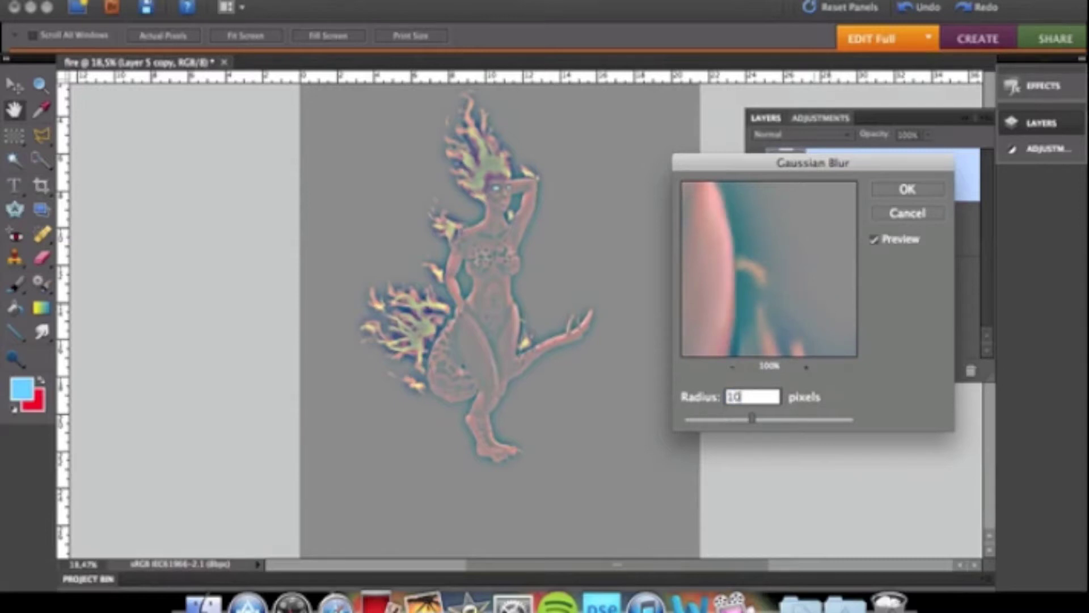
pyautogui.click(907, 190)
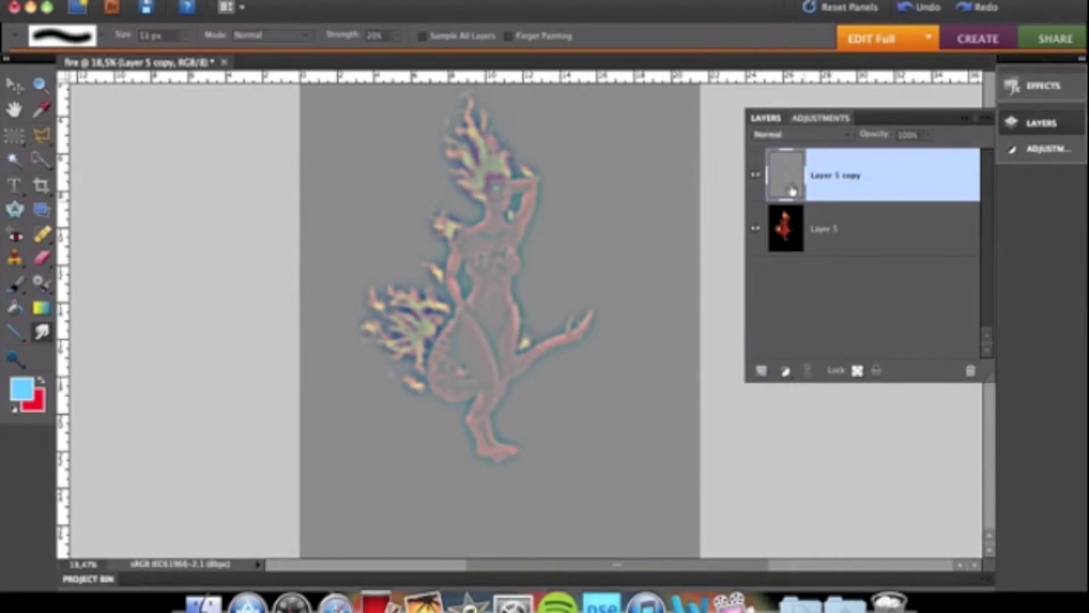
pyautogui.click(844, 137)
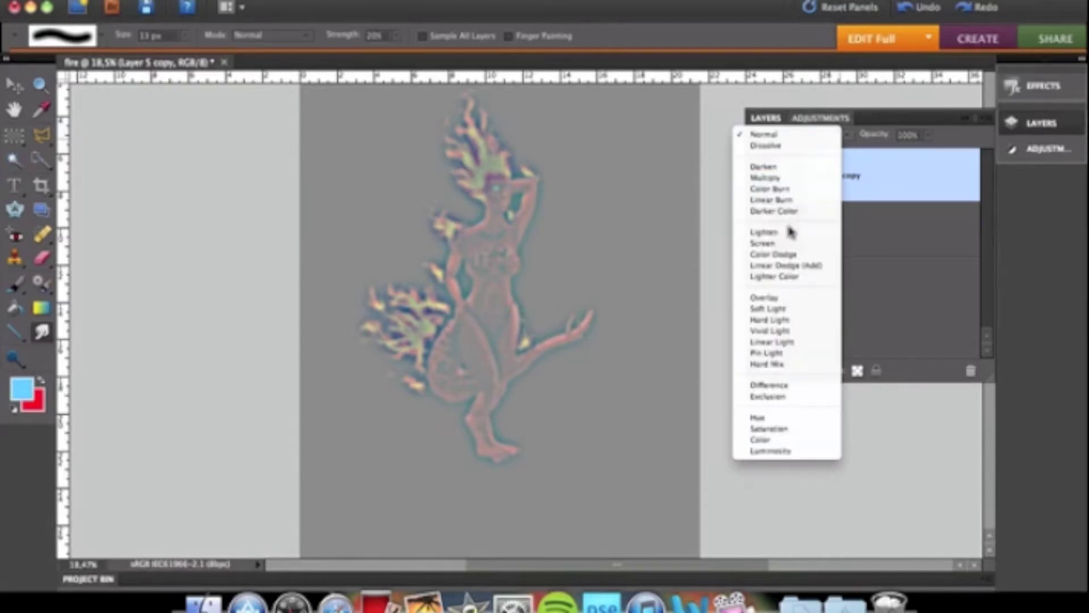
pyautogui.click(770, 296)
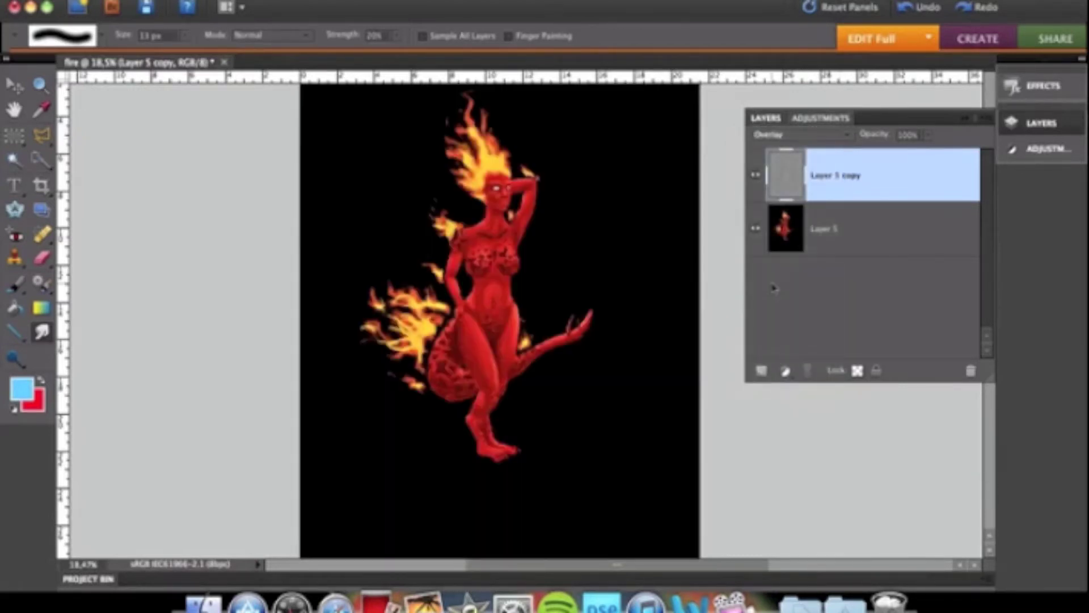
# - Compare the image with Layer 5 copy hidden and shown, leaving the layer visible
pyautogui.click(756, 176)
pyautogui.click(757, 180)
pyautogui.click(754, 178)
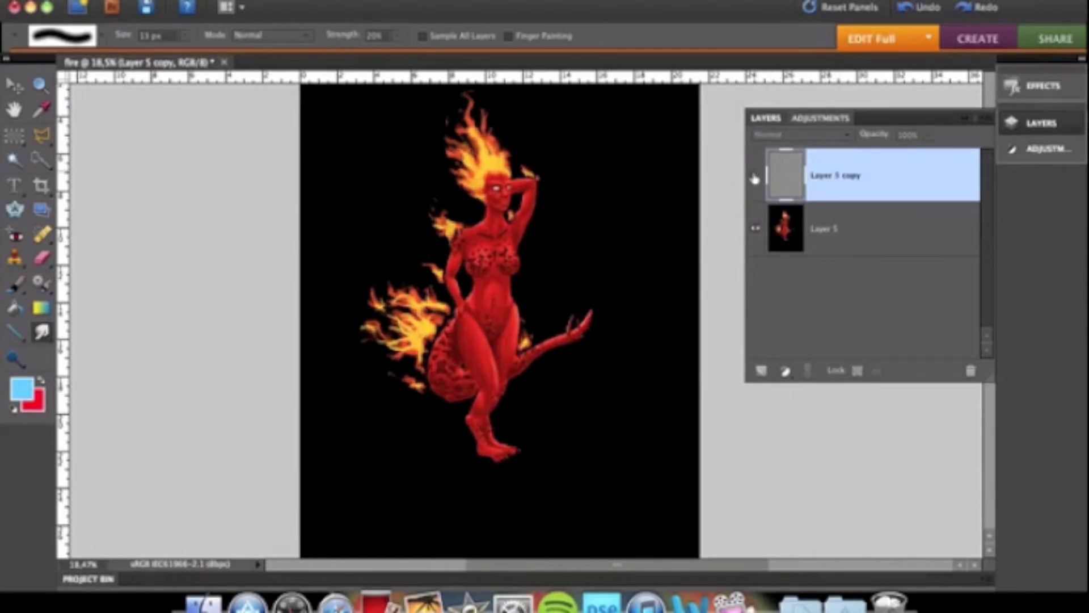
pyautogui.click(754, 179)
pyautogui.click(754, 180)
pyautogui.click(754, 180)
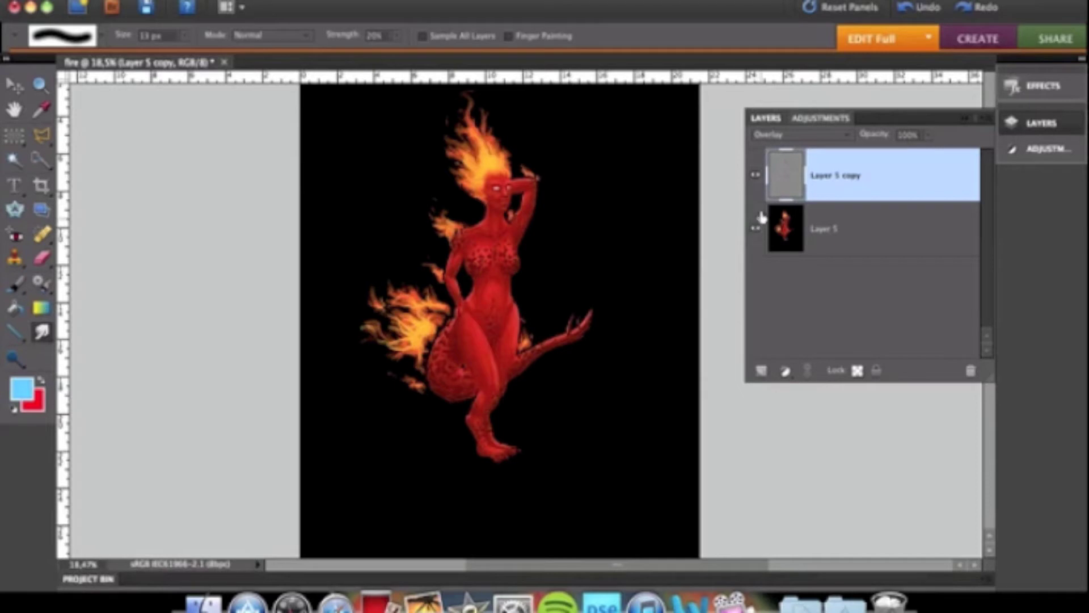
pyautogui.click(756, 179)
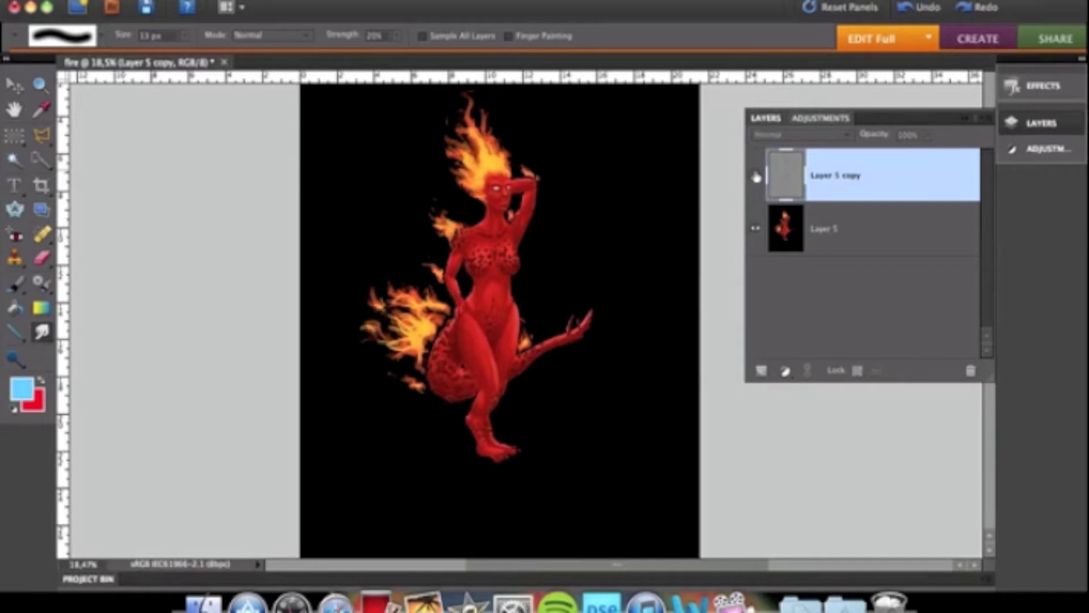
pyautogui.click(754, 177)
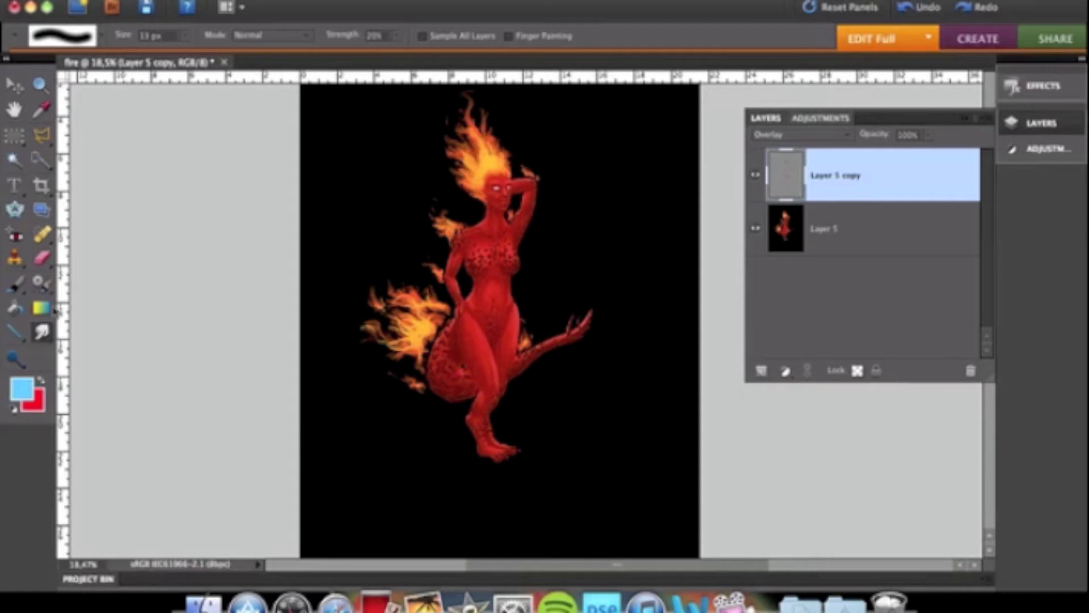
# - Set up the Eraser with a 93 px brush size and 48% opacity
pyautogui.click(43, 258)
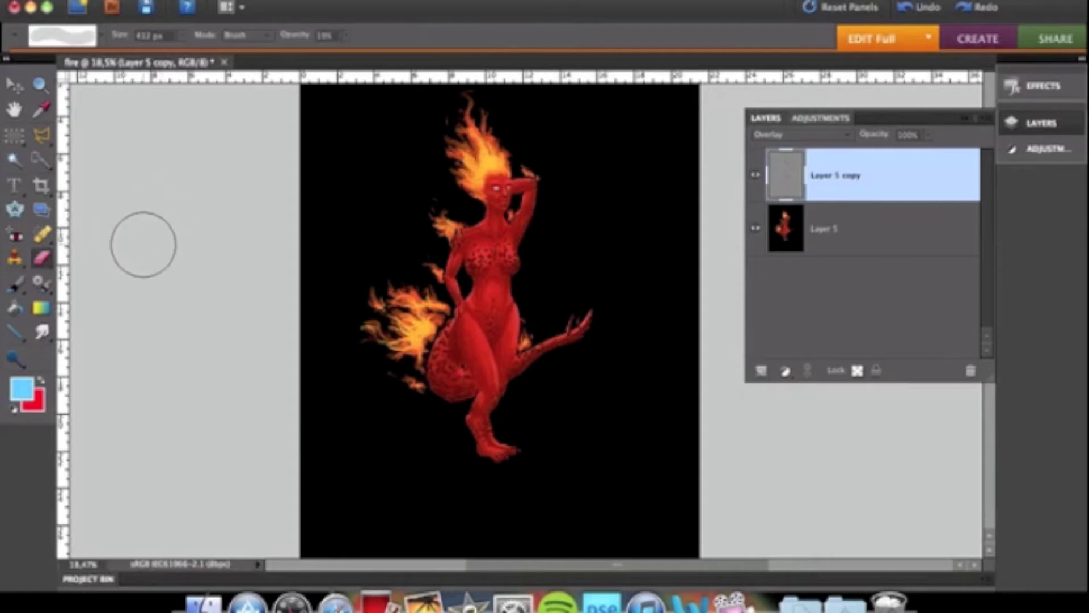
pyautogui.moveTo(182, 39); pyautogui.dragTo(158, 53)
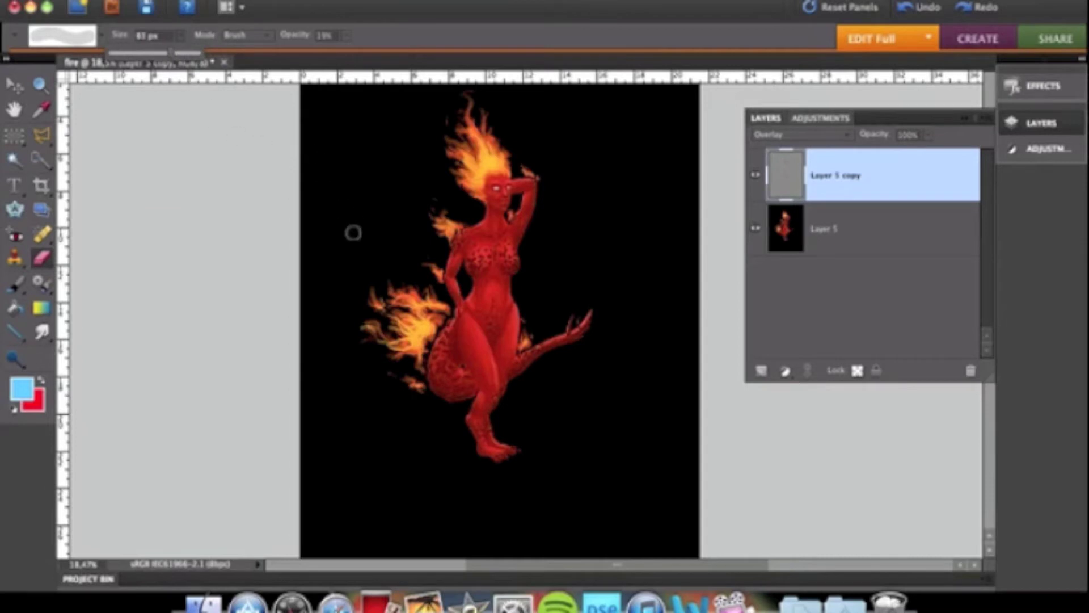
pyautogui.click(353, 38)
pyautogui.moveTo(347, 54)
pyautogui.mouseDown()
pyautogui.moveTo(430, 56)
pyautogui.moveTo(372, 61)
pyautogui.mouseUp()
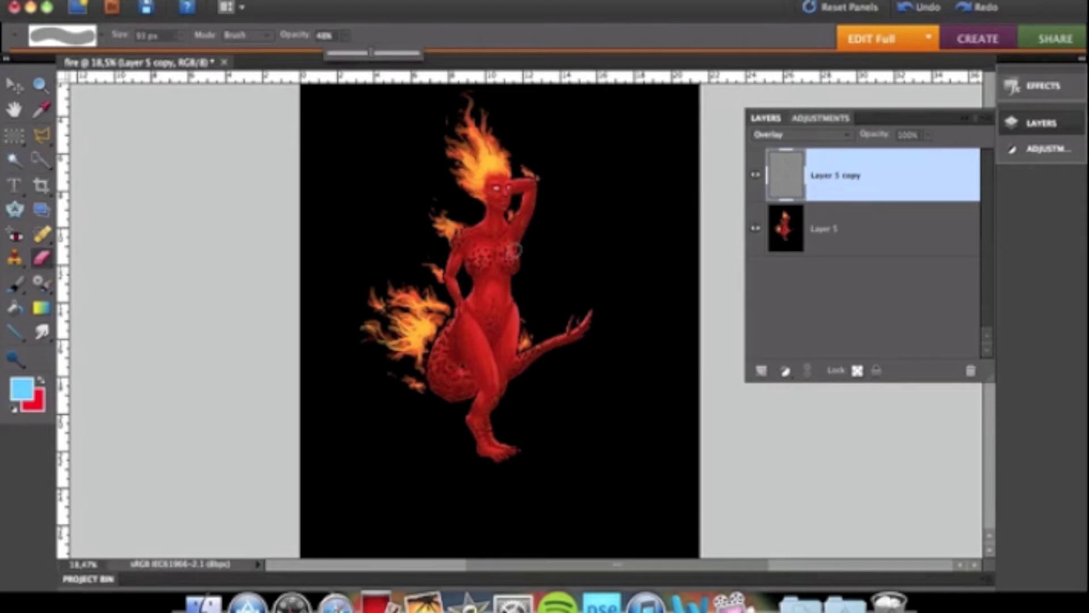
# - Erase the Layer 5 copy effect over the hair flames and the flames at the raised hand and shoulders
pyautogui.scroll(5, 509, 236)
pyautogui.moveTo(522, 248); pyautogui.dragTo(573, 423)
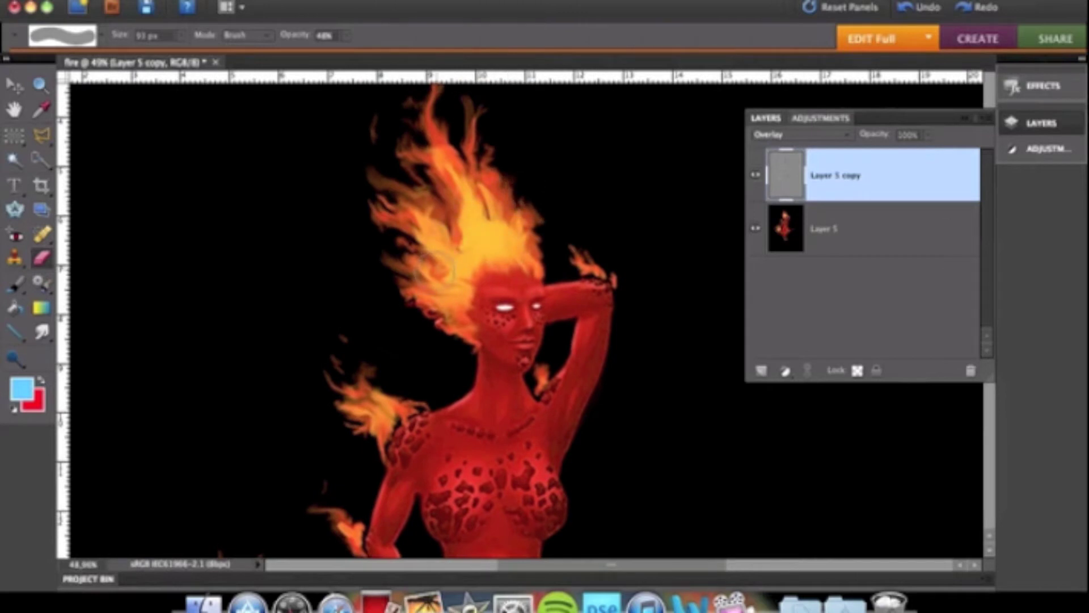
pyautogui.moveTo(440, 188)
pyautogui.mouseDown()
pyautogui.moveTo(438, 153)
pyautogui.moveTo(407, 276)
pyautogui.moveTo(389, 152)
pyautogui.moveTo(407, 266)
pyautogui.moveTo(434, 317)
pyautogui.moveTo(456, 329)
pyautogui.moveTo(494, 229)
pyautogui.mouseUp()
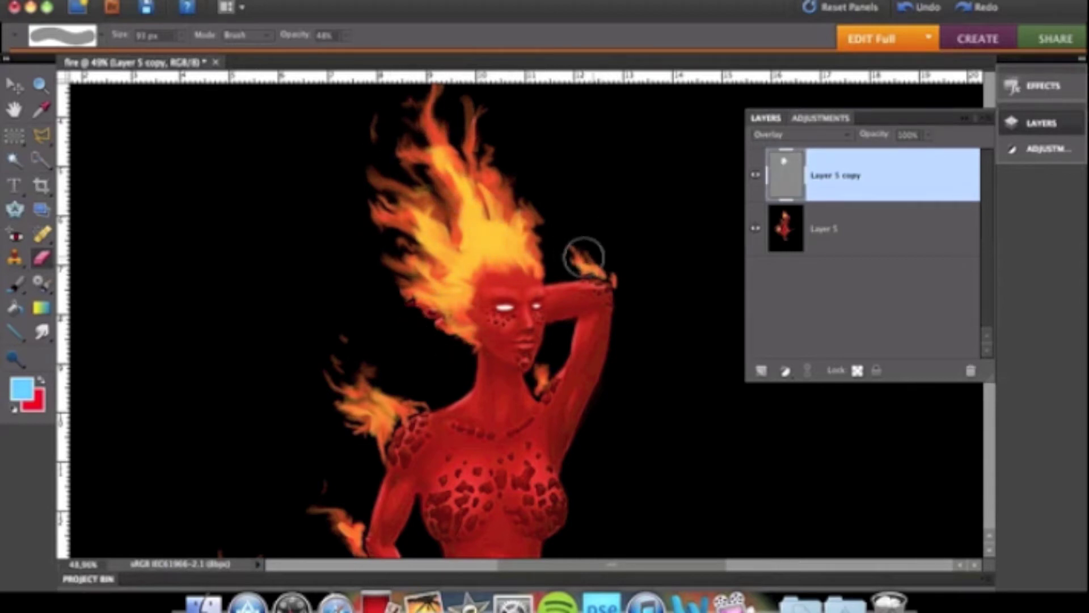
pyautogui.moveTo(541, 366)
pyautogui.mouseDown()
pyautogui.moveTo(388, 393)
pyautogui.moveTo(365, 380)
pyautogui.moveTo(341, 428)
pyautogui.moveTo(376, 329)
pyautogui.moveTo(395, 402)
pyautogui.moveTo(260, 371)
pyautogui.moveTo(295, 366)
pyautogui.moveTo(333, 340)
pyautogui.moveTo(368, 363)
pyautogui.mouseUp()
# - Erase the Layer 5 copy effect over the elbow flame, the large flames behind the figure and the small flame beside the hip
pyautogui.scroll(-5, 369, 345)
pyautogui.scroll(-5, 379, 440)
pyautogui.hscroll(-3, 379, 440)
pyautogui.moveTo(363, 301)
pyautogui.mouseDown()
pyautogui.moveTo(341, 295)
pyautogui.moveTo(348, 282)
pyautogui.moveTo(318, 309)
pyautogui.mouseUp()
pyautogui.scroll(-3, 390, 430)
pyautogui.hscroll(2, 390, 429)
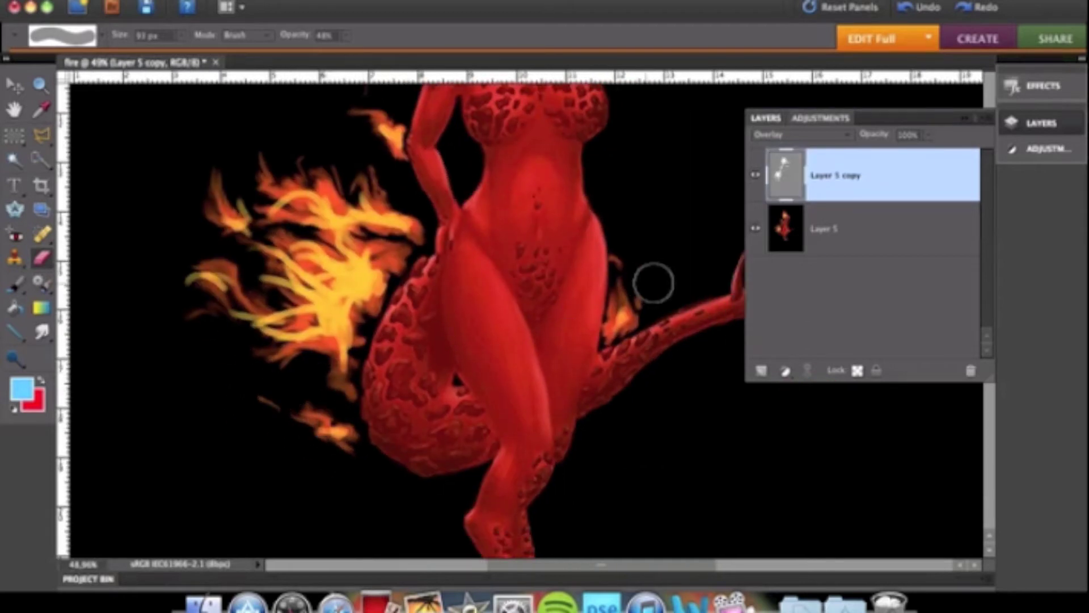
pyautogui.moveTo(638, 284)
pyautogui.mouseDown()
pyautogui.moveTo(621, 309)
pyautogui.moveTo(619, 289)
pyautogui.moveTo(627, 294)
pyautogui.moveTo(585, 419)
pyautogui.moveTo(558, 357)
pyautogui.mouseUp()
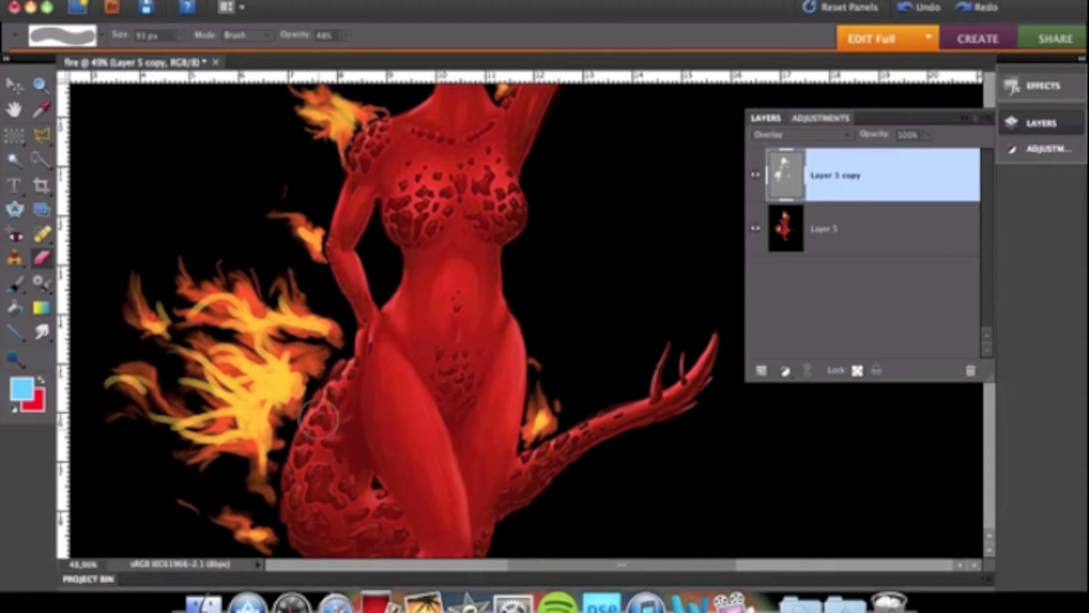
# - Erase the Layer 5 copy effect along the spotted tail up to its claw and over the spots around the knee
pyautogui.moveTo(420, 332); pyautogui.dragTo(429, 281)
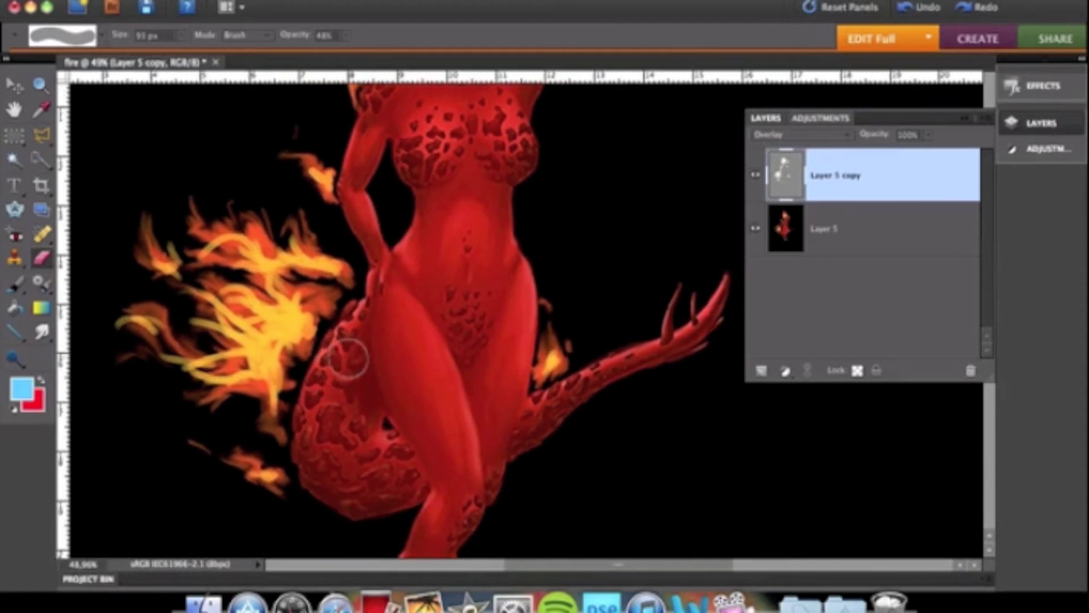
pyautogui.moveTo(323, 366)
pyautogui.mouseDown()
pyautogui.moveTo(354, 324)
pyautogui.moveTo(334, 369)
pyautogui.moveTo(335, 391)
pyautogui.moveTo(336, 341)
pyautogui.moveTo(333, 450)
pyautogui.moveTo(342, 357)
pyautogui.moveTo(357, 464)
pyautogui.moveTo(350, 470)
pyautogui.moveTo(334, 400)
pyautogui.moveTo(345, 482)
pyautogui.moveTo(377, 454)
pyautogui.moveTo(362, 445)
pyautogui.moveTo(385, 464)
pyautogui.mouseUp()
pyautogui.moveTo(586, 437)
pyautogui.mouseDown()
pyautogui.moveTo(567, 394)
pyautogui.moveTo(705, 304)
pyautogui.moveTo(607, 401)
pyautogui.moveTo(598, 363)
pyautogui.mouseUp()
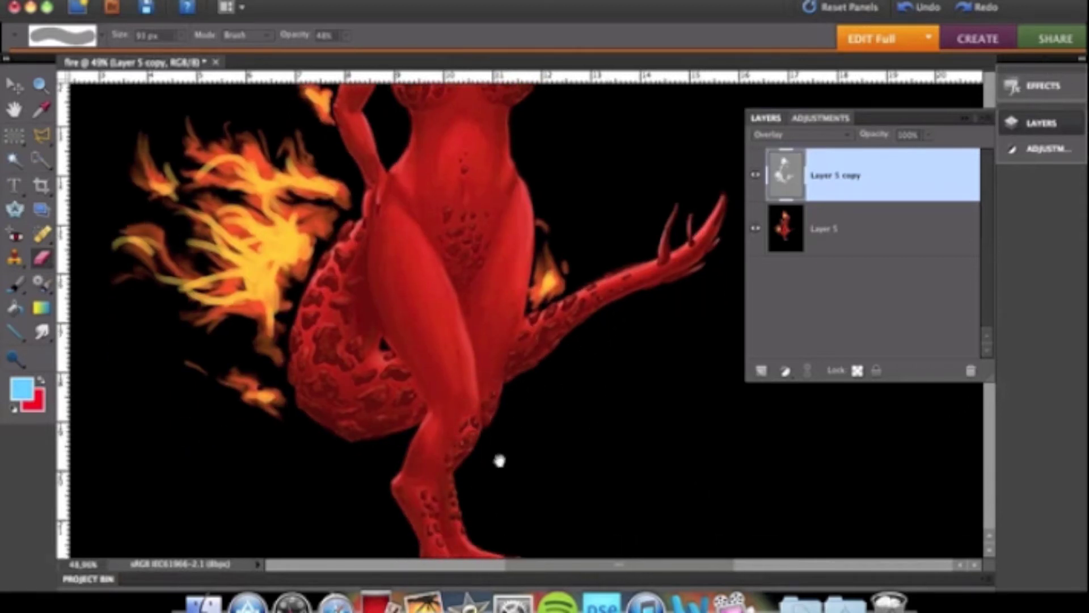
pyautogui.scroll(-3, 454, 432)
pyautogui.moveTo(434, 407)
pyautogui.mouseDown()
pyautogui.moveTo(437, 455)
pyautogui.moveTo(448, 447)
pyautogui.moveTo(498, 485)
pyautogui.moveTo(459, 493)
pyautogui.mouseUp()
# - Erase the Layer 5 copy effect over the dark spots on the pelvis, chest and collarbone
pyautogui.scroll(5, 461, 493)
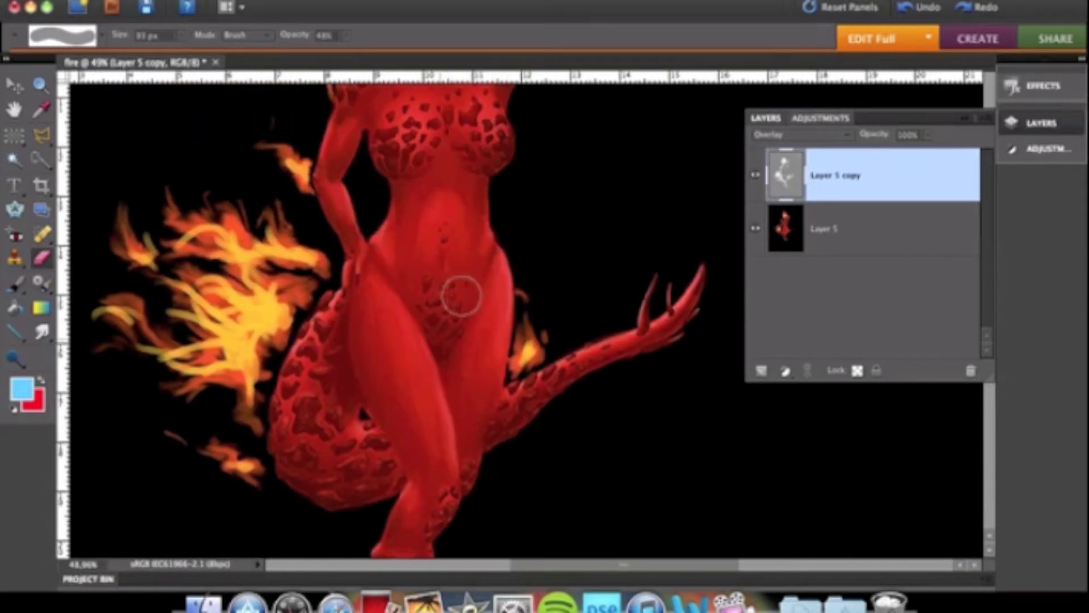
pyautogui.scroll(6, 454, 301)
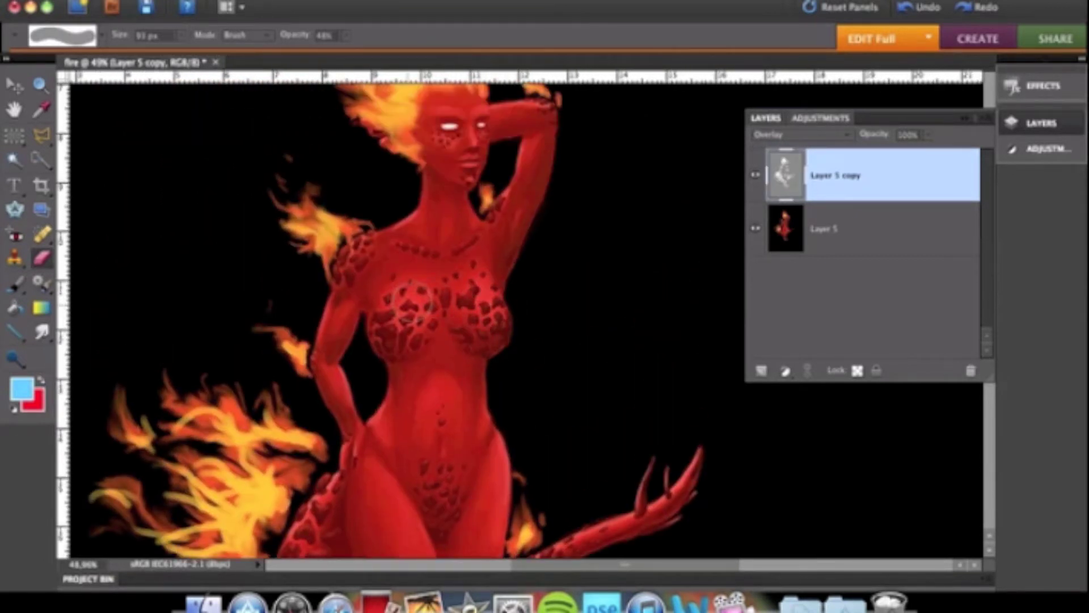
pyautogui.moveTo(465, 306)
pyautogui.mouseDown()
pyautogui.moveTo(407, 342)
pyautogui.moveTo(364, 264)
pyautogui.moveTo(376, 234)
pyautogui.moveTo(361, 265)
pyautogui.moveTo(452, 266)
pyautogui.moveTo(476, 236)
pyautogui.mouseUp()
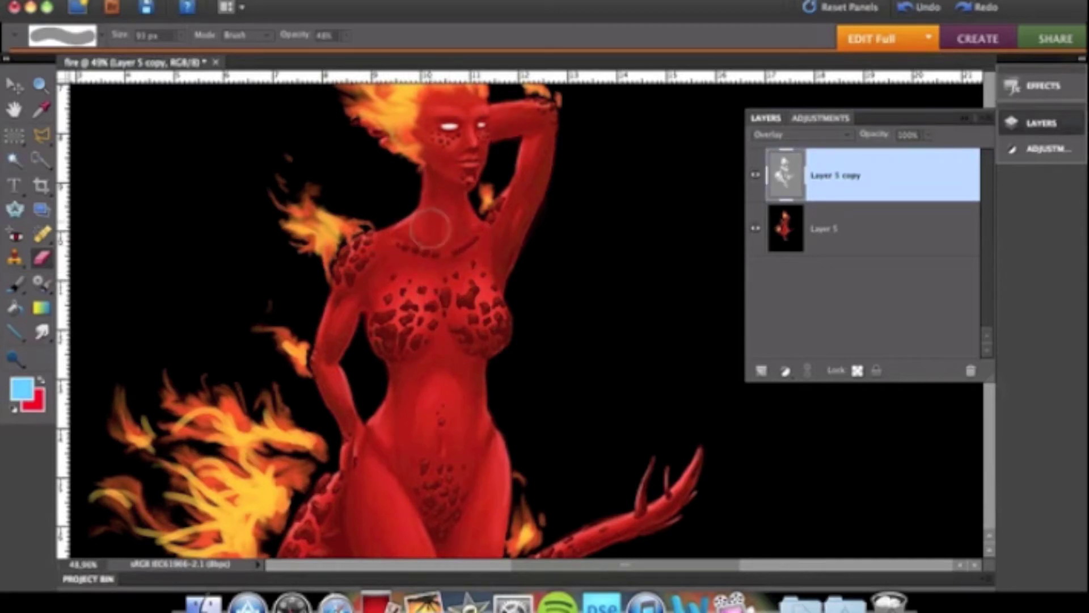
# - Reduce the Eraser size to 23 px and erase the Layer 5 copy effect over the spots under both eyes and on the chin
pyautogui.scroll(2, 419, 243)
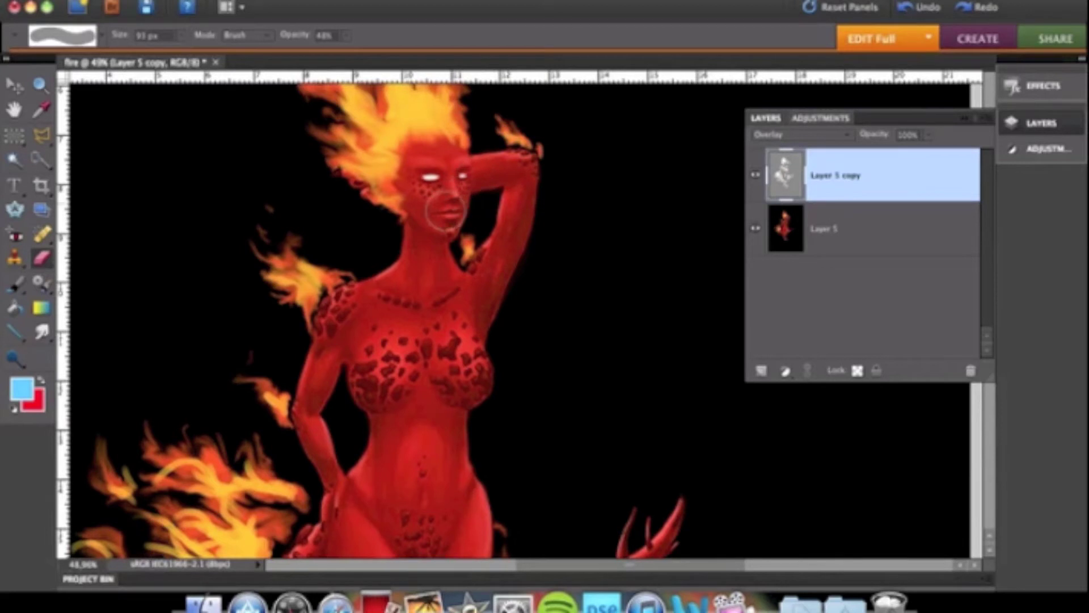
pyautogui.scroll(5, 440, 208)
pyautogui.scroll(2, 454, 182)
pyautogui.press('[')
pyautogui.press('[')
pyautogui.press('[')
pyautogui.press('[')
pyautogui.press('[')
pyautogui.press('[')
pyautogui.press('[')
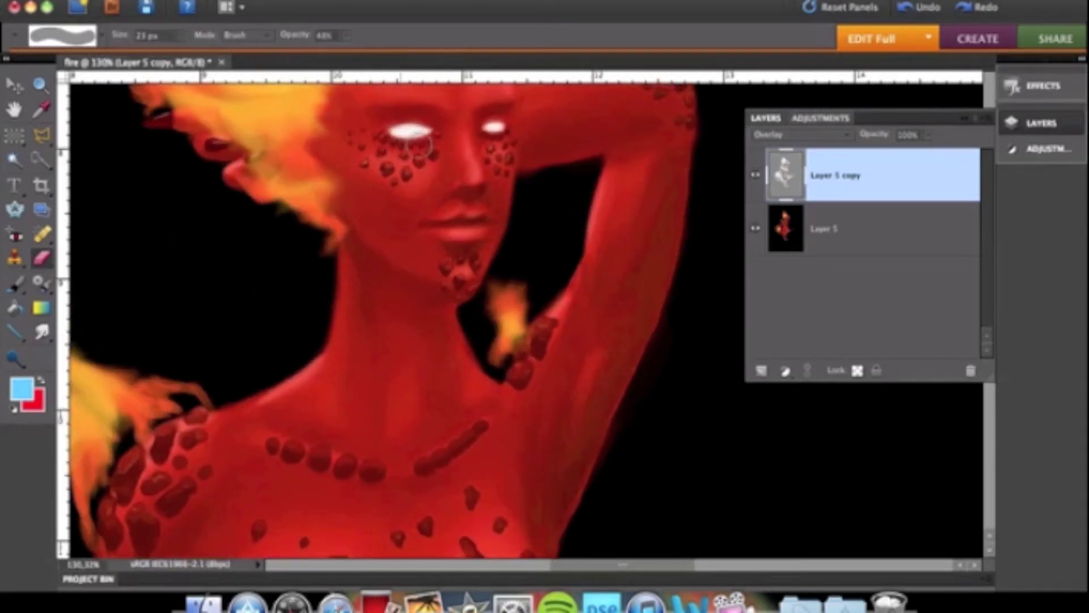
pyautogui.moveTo(423, 139)
pyautogui.mouseDown()
pyautogui.moveTo(392, 145)
pyautogui.moveTo(400, 155)
pyautogui.mouseUp()
pyautogui.moveTo(462, 278); pyautogui.dragTo(461, 272)
pyautogui.moveTo(494, 149); pyautogui.dragTo(492, 139)
# - Check the erased areas by hiding and showing Layer 5, and compare the image with Layer 5 copy hidden and shown
pyautogui.scroll(-1, 489, 181)
pyautogui.scroll(-6, 489, 182)
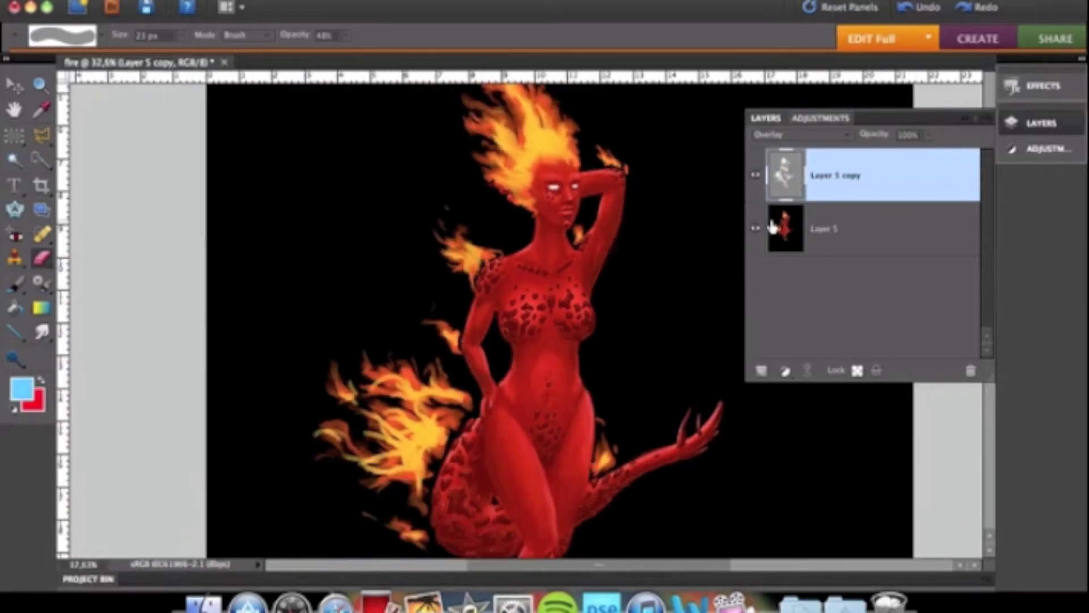
pyautogui.click(755, 228)
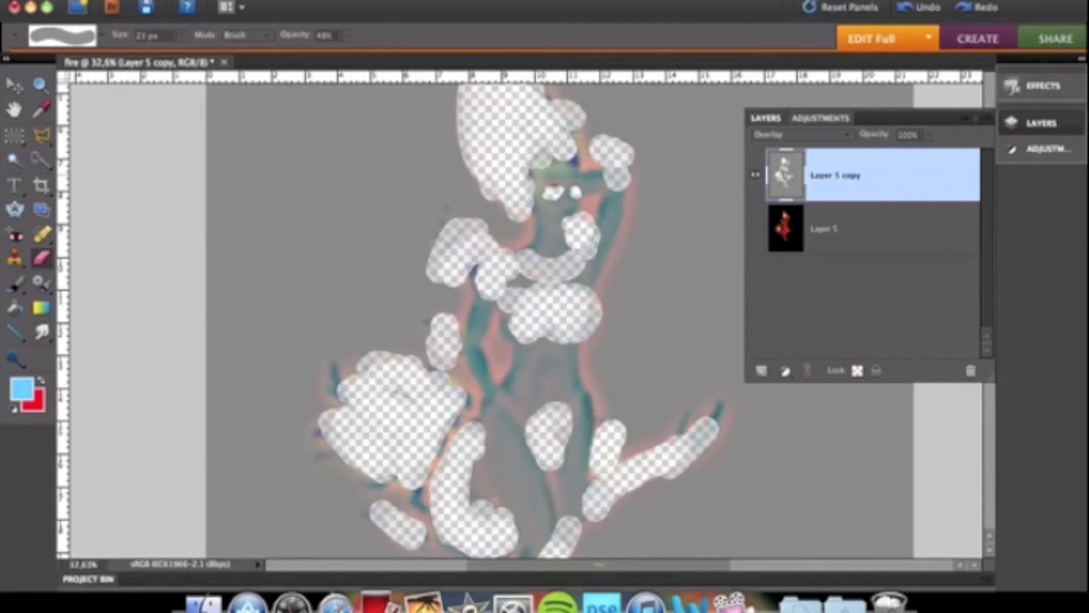
pyautogui.click(755, 228)
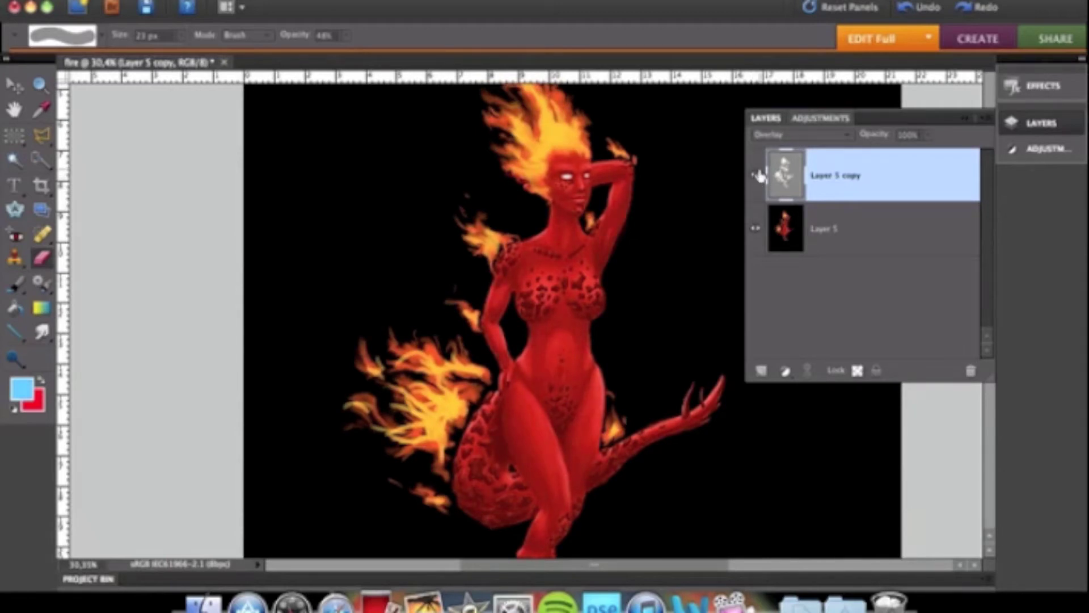
pyautogui.click(755, 176)
pyautogui.click(755, 175)
pyautogui.scroll(-1, 614, 376)
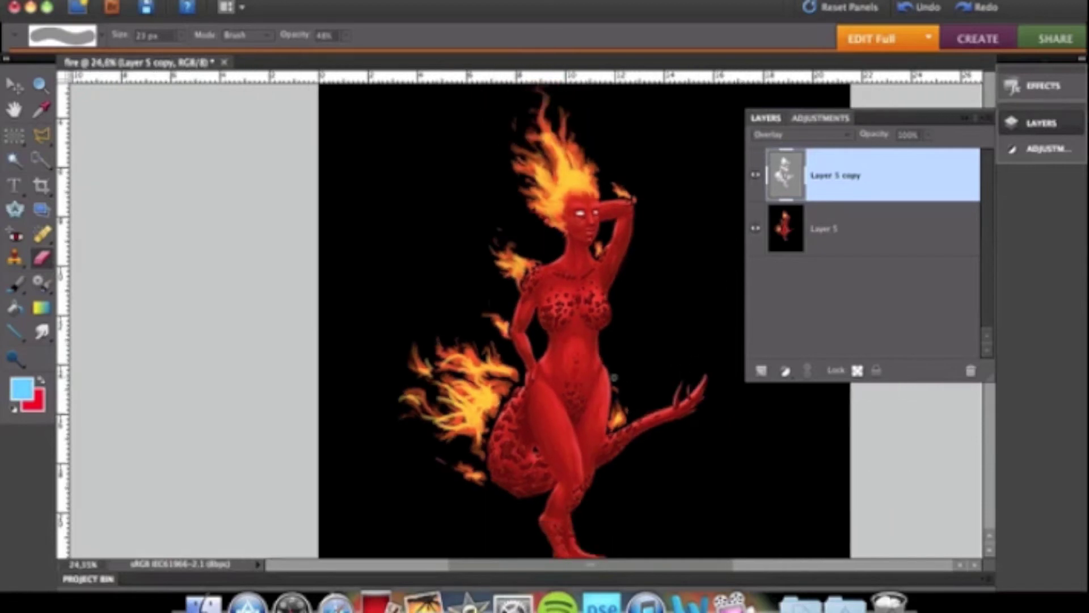
pyautogui.scroll(-1, 614, 377)
pyautogui.moveTo(644, 401); pyautogui.dragTo(554, 380)
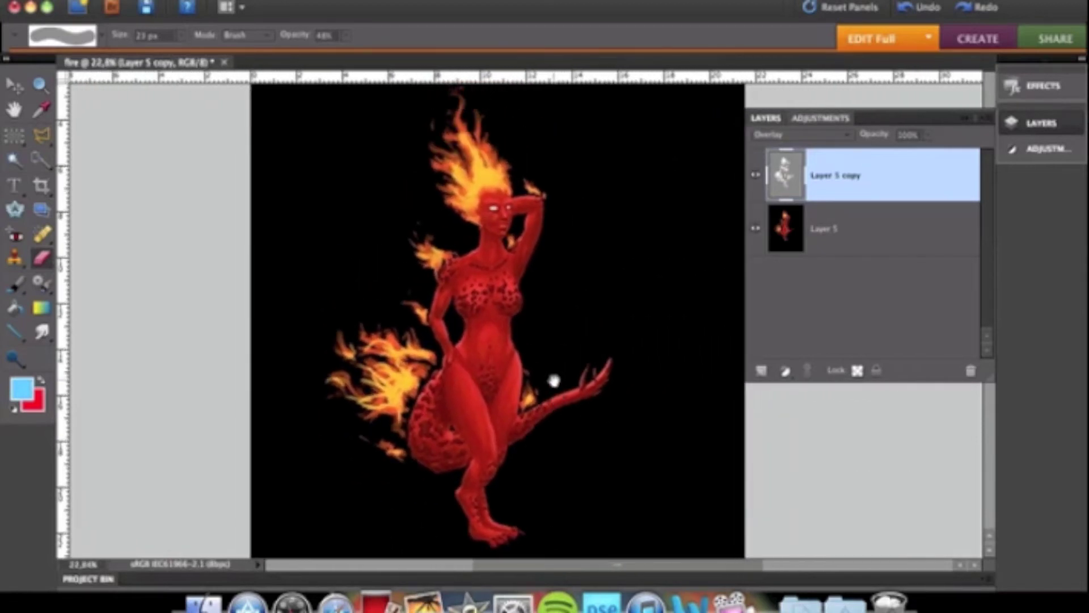
pyautogui.scroll(-1, 550, 365)
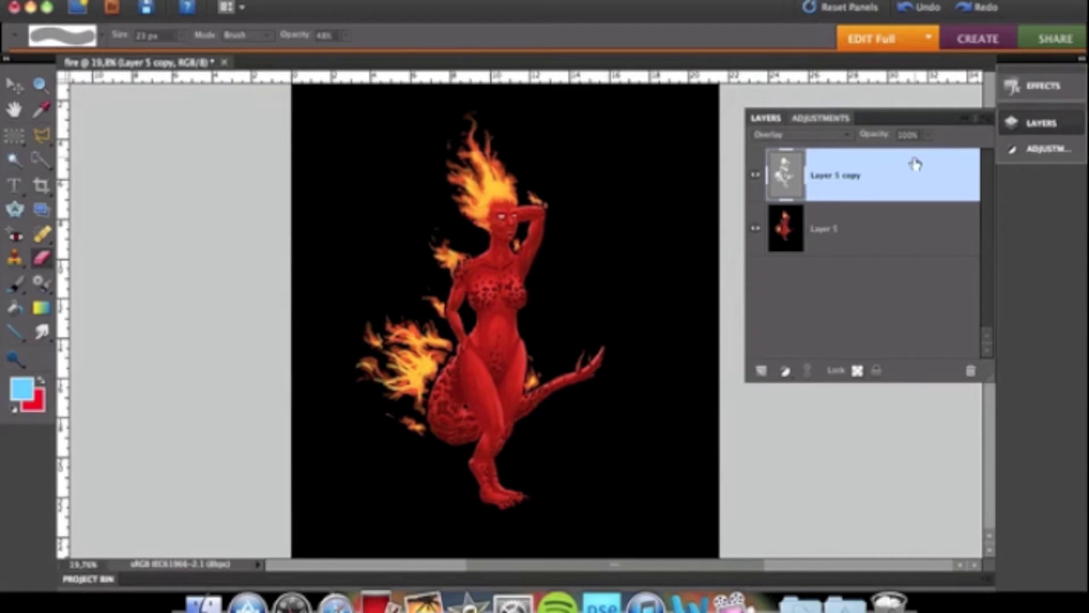
# - Merge the visible layers into one and duplicate the merged layer
pyautogui.click(987, 123)
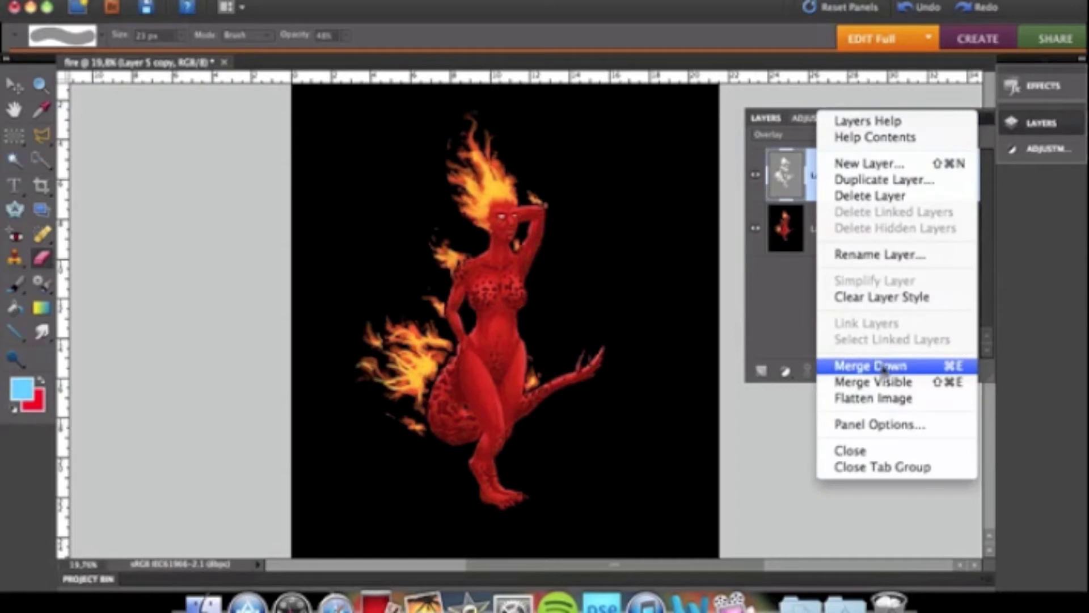
pyautogui.click(869, 387)
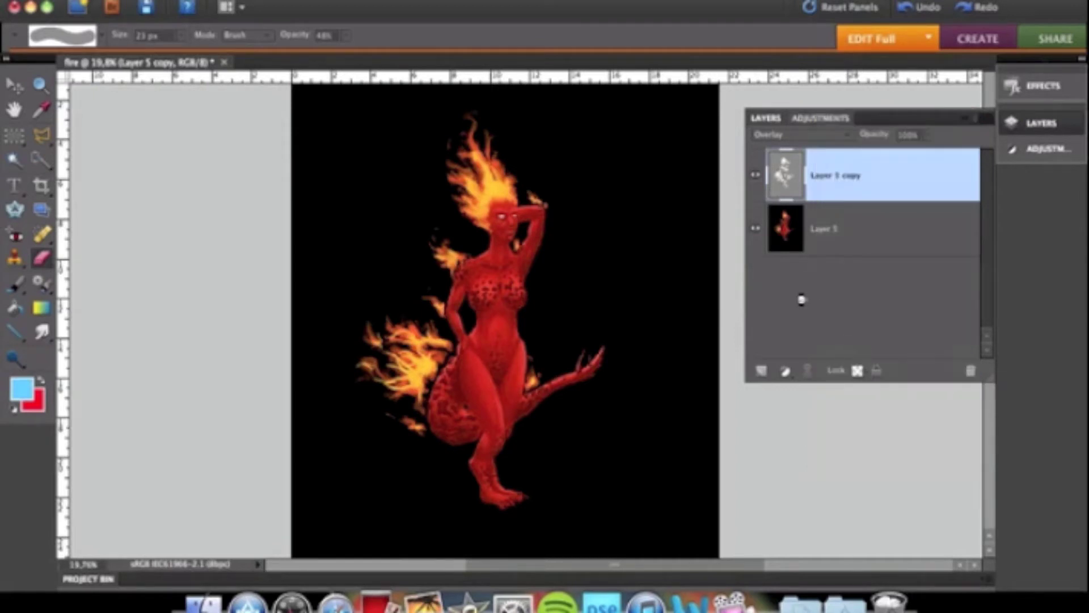
pyautogui.moveTo(782, 334); pyautogui.dragTo(762, 370)
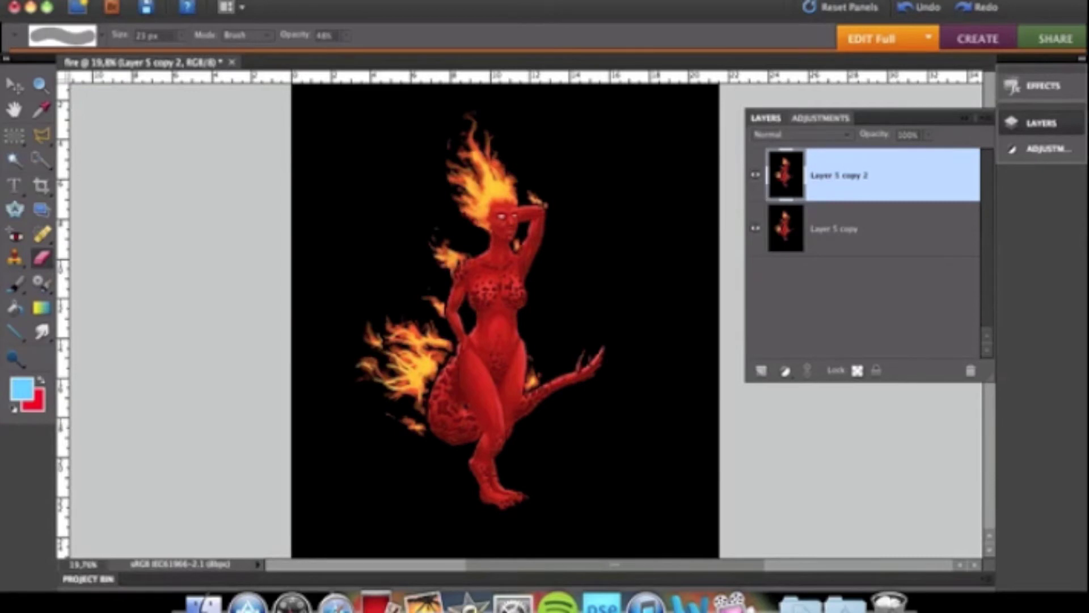
# - Apply the High Pass filter to Layer 5 copy 2 with a radius of 29.8 pixels
pyautogui.click(485, 1)
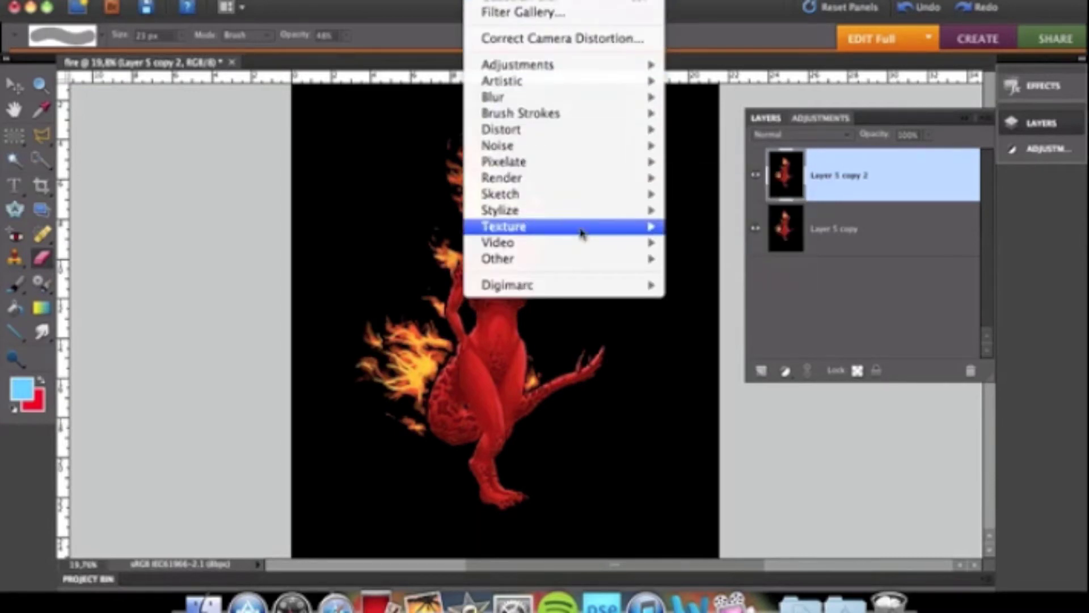
pyautogui.moveTo(554, 261)
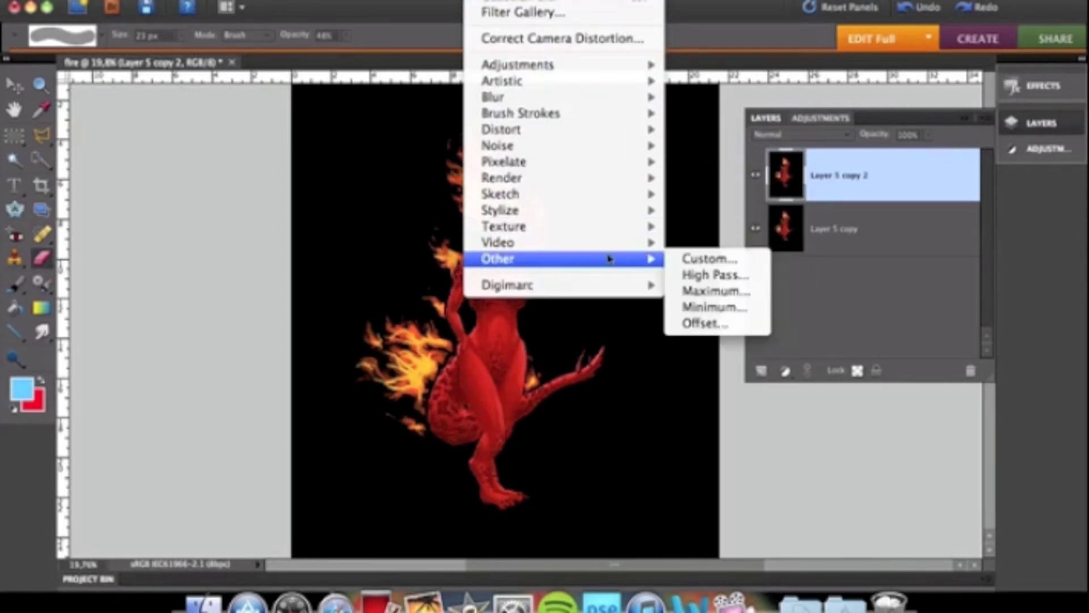
pyautogui.click(715, 276)
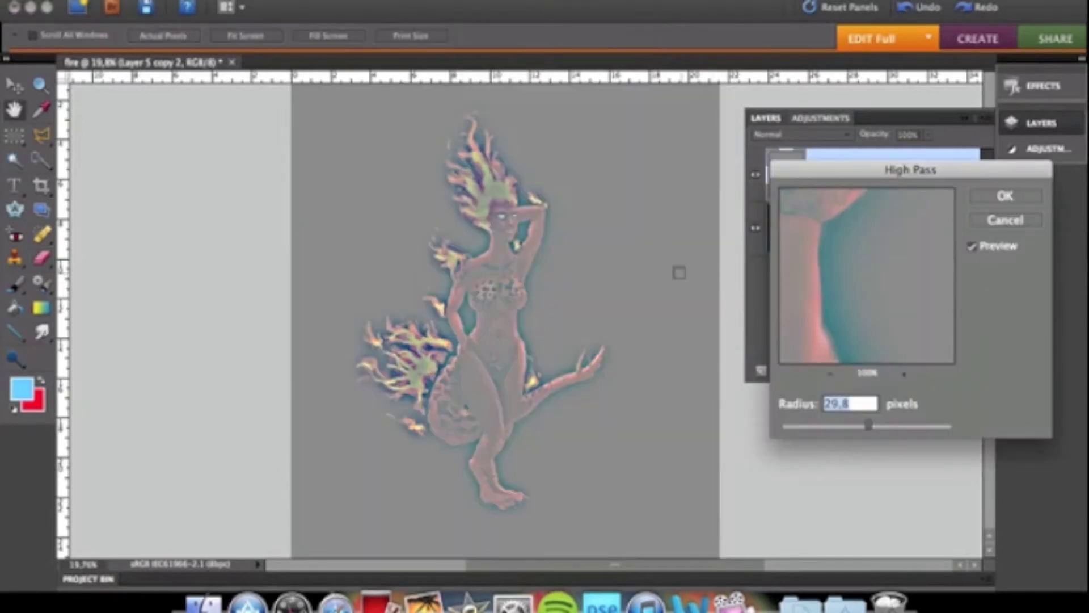
pyautogui.click(973, 195)
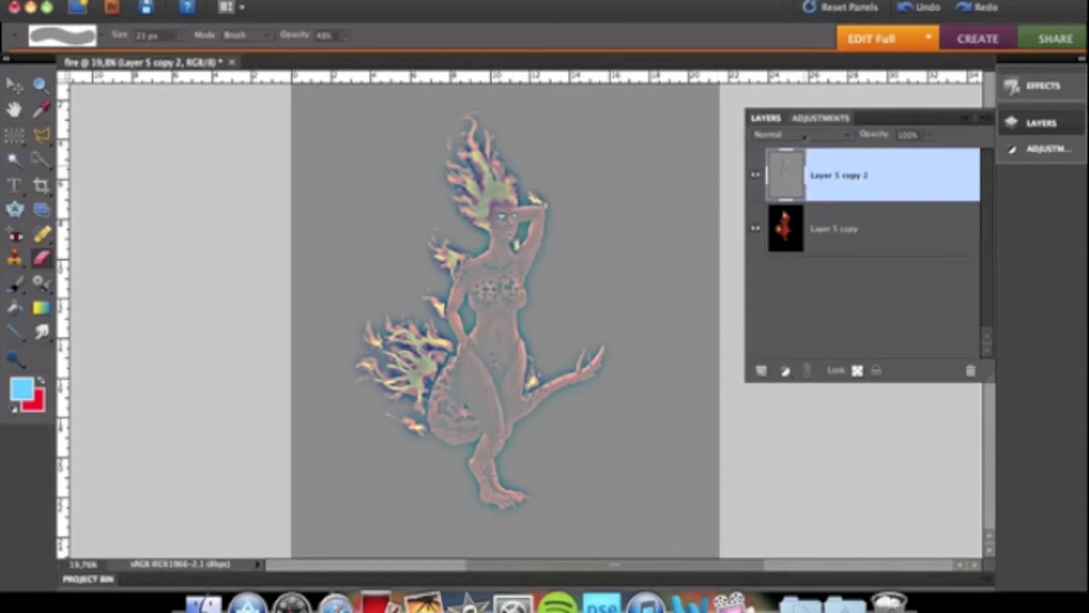
# - Set Layer 5 copy 2 to Overlay blend mode and compare the image with the layer hidden and shown
pyautogui.click(825, 135)
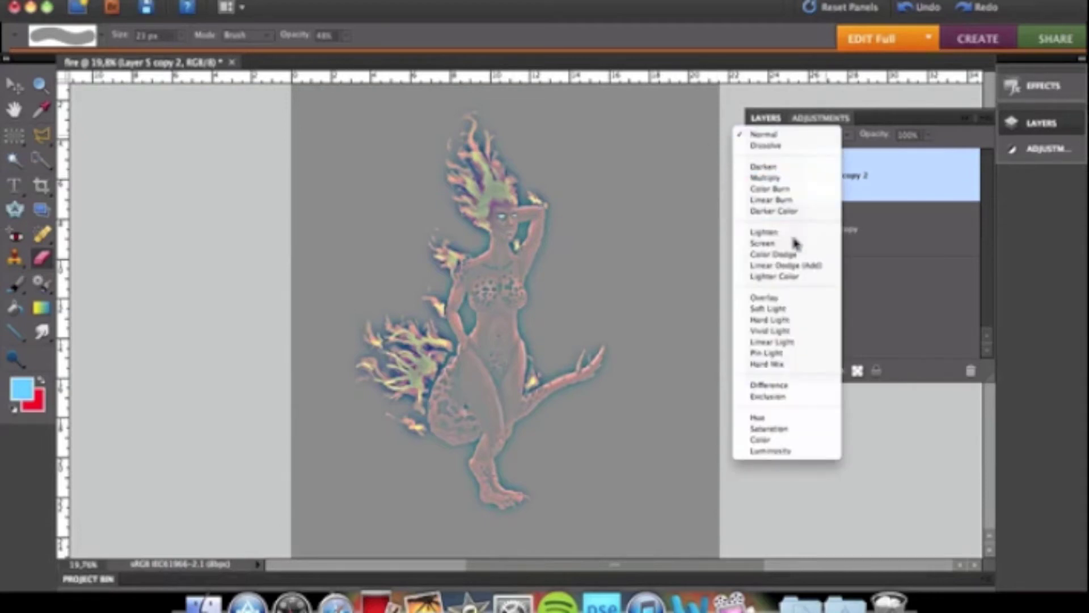
pyautogui.click(784, 299)
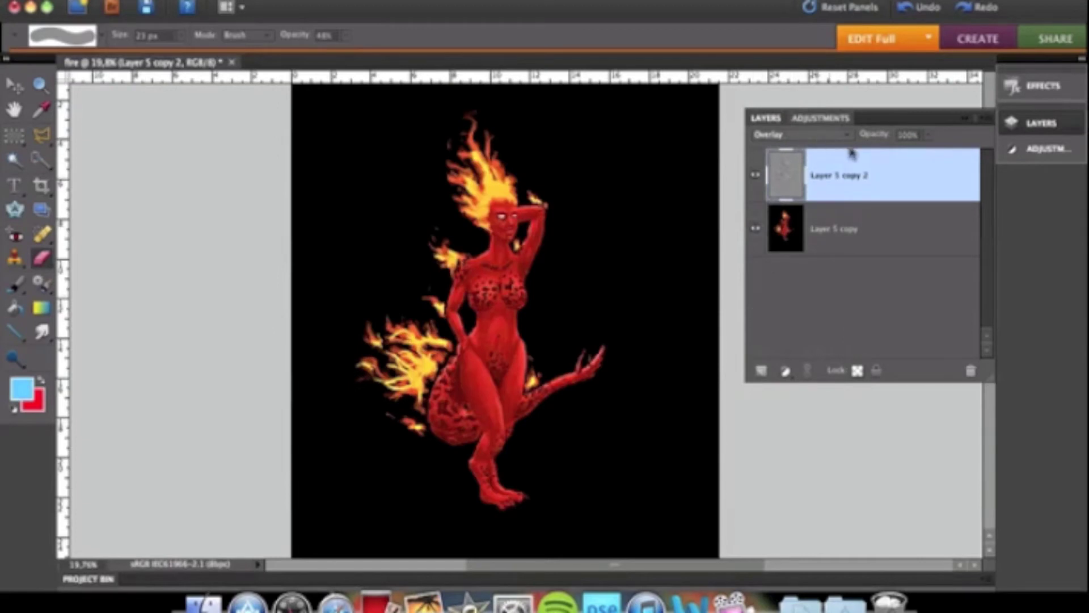
pyautogui.click(756, 175)
pyautogui.click(756, 175)
# - Set the Eraser size to 48 px and erase the Layer 5 copy 2 effect over the lowered arm and the torso
pyautogui.moveTo(179, 35)
pyautogui.mouseDown()
pyautogui.moveTo(164, 52)
pyautogui.moveTo(193, 52)
pyautogui.mouseUp()
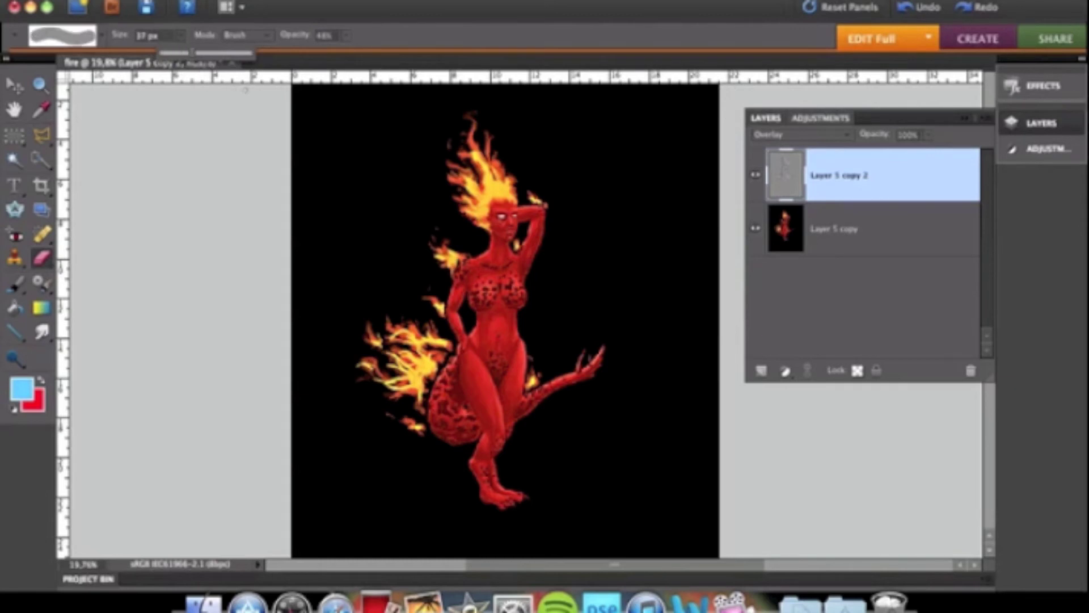
pyautogui.scroll(6, 543, 311)
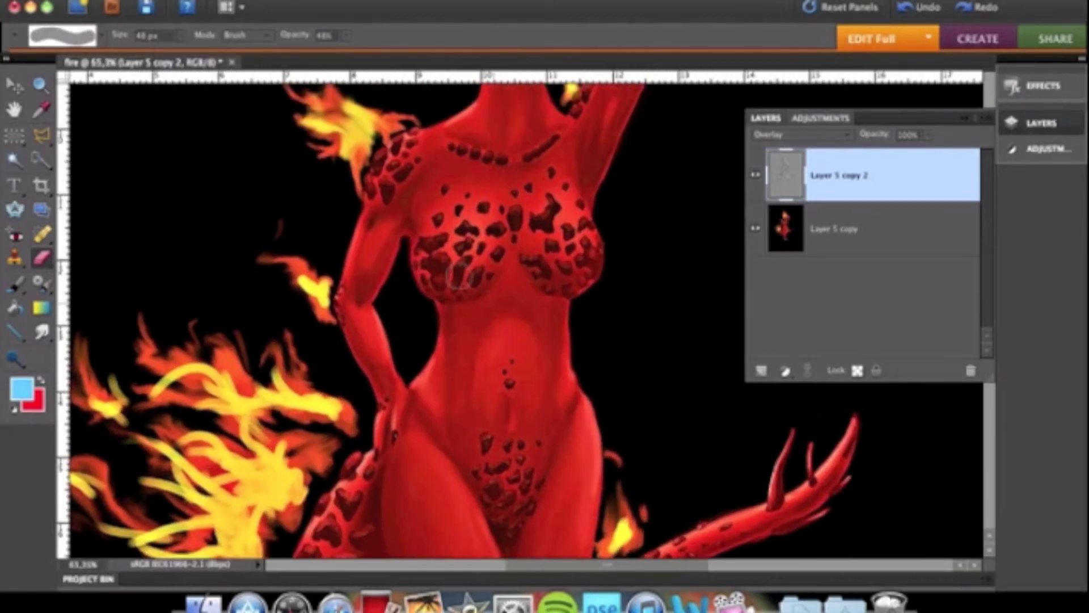
pyautogui.moveTo(359, 222); pyautogui.dragTo(370, 283)
pyautogui.moveTo(383, 218)
pyautogui.mouseDown()
pyautogui.moveTo(354, 283)
pyautogui.moveTo(371, 358)
pyautogui.mouseUp()
pyautogui.moveTo(381, 253)
pyautogui.mouseDown()
pyautogui.moveTo(378, 325)
pyautogui.moveTo(392, 322)
pyautogui.moveTo(378, 367)
pyautogui.moveTo(368, 349)
pyautogui.moveTo(362, 358)
pyautogui.moveTo(361, 300)
pyautogui.moveTo(379, 307)
pyautogui.moveTo(397, 445)
pyautogui.mouseUp()
pyautogui.moveTo(442, 334)
pyautogui.mouseDown()
pyautogui.moveTo(394, 331)
pyautogui.moveTo(395, 304)
pyautogui.moveTo(374, 415)
pyautogui.moveTo(377, 390)
pyautogui.moveTo(427, 456)
pyautogui.moveTo(435, 421)
pyautogui.moveTo(477, 475)
pyautogui.moveTo(491, 519)
pyautogui.moveTo(481, 483)
pyautogui.moveTo(548, 326)
pyautogui.moveTo(560, 227)
pyautogui.moveTo(554, 210)
pyautogui.moveTo(526, 220)
pyautogui.moveTo(513, 193)
pyautogui.moveTo(532, 185)
pyautogui.moveTo(480, 185)
pyautogui.moveTo(435, 232)
pyautogui.moveTo(442, 210)
pyautogui.moveTo(422, 168)
pyautogui.moveTo(475, 156)
pyautogui.moveTo(546, 171)
pyautogui.moveTo(552, 315)
pyautogui.mouseUp()
# - Erase the Layer 5 copy 2 effect over the figure's hips, thighs and lower legs
pyautogui.scroll(-5, 409, 352)
pyautogui.scroll(-5, 551, 316)
pyautogui.moveTo(445, 326)
pyautogui.mouseDown()
pyautogui.moveTo(430, 315)
pyautogui.moveTo(454, 423)
pyautogui.moveTo(522, 308)
pyautogui.moveTo(530, 274)
pyautogui.mouseUp()
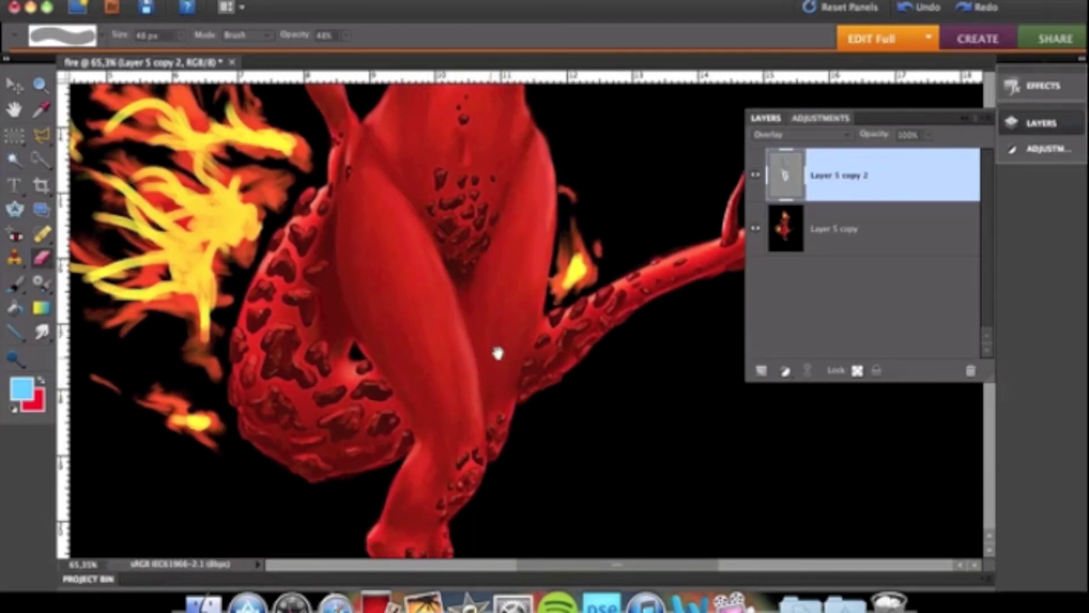
pyautogui.scroll(-6, 488, 360)
pyautogui.moveTo(469, 238)
pyautogui.mouseDown()
pyautogui.moveTo(413, 354)
pyautogui.moveTo(405, 409)
pyautogui.moveTo(444, 501)
pyautogui.moveTo(517, 473)
pyautogui.moveTo(510, 463)
pyautogui.moveTo(466, 519)
pyautogui.mouseUp()
# - Erase the Layer 5 copy 2 effect over the claw-like tail tip, neck, face, shoulder and raised arm
pyautogui.scroll(7, 533, 341)
pyautogui.moveTo(552, 244)
pyautogui.mouseDown()
pyautogui.moveTo(612, 254)
pyautogui.moveTo(577, 263)
pyautogui.moveTo(598, 259)
pyautogui.moveTo(683, 167)
pyautogui.moveTo(581, 266)
pyautogui.moveTo(647, 217)
pyautogui.moveTo(625, 214)
pyautogui.mouseUp()
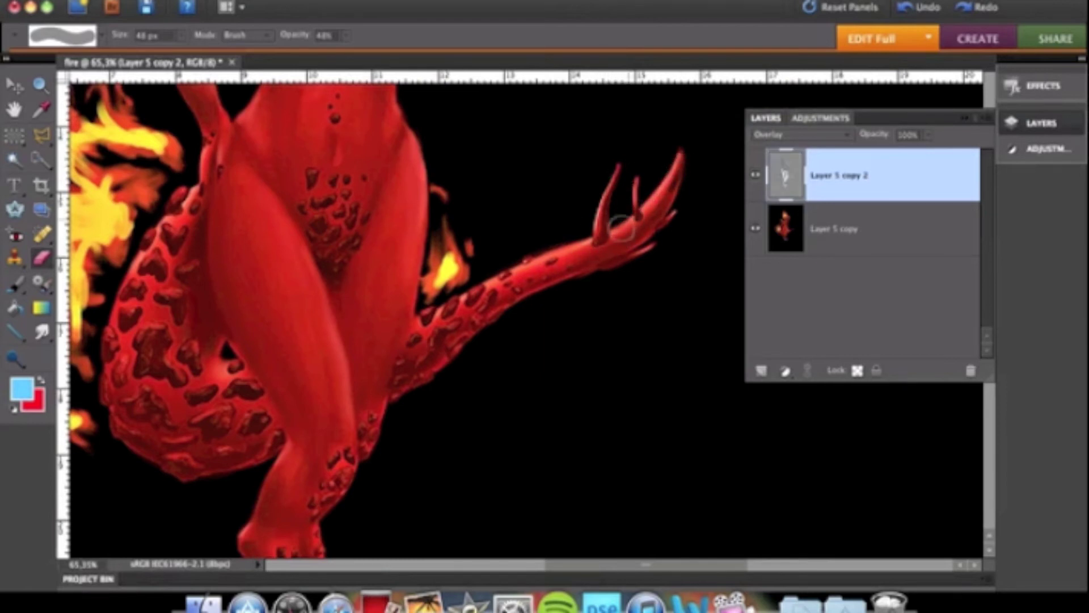
pyautogui.scroll(5, 632, 347)
pyautogui.moveTo(455, 379); pyautogui.dragTo(505, 548)
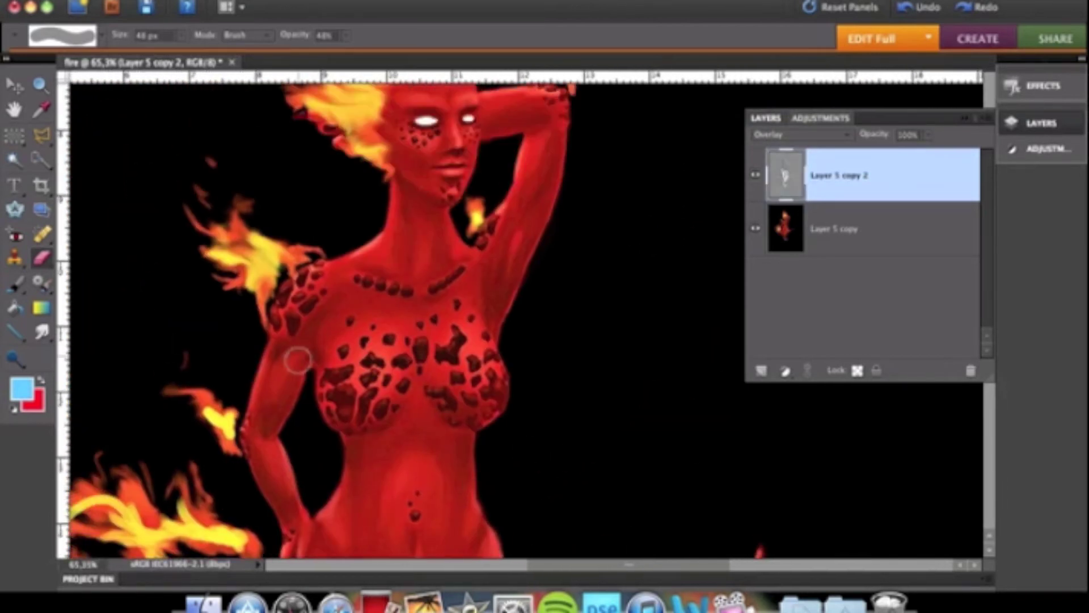
pyautogui.moveTo(379, 224)
pyautogui.mouseDown()
pyautogui.moveTo(454, 143)
pyautogui.moveTo(414, 255)
pyautogui.mouseUp()
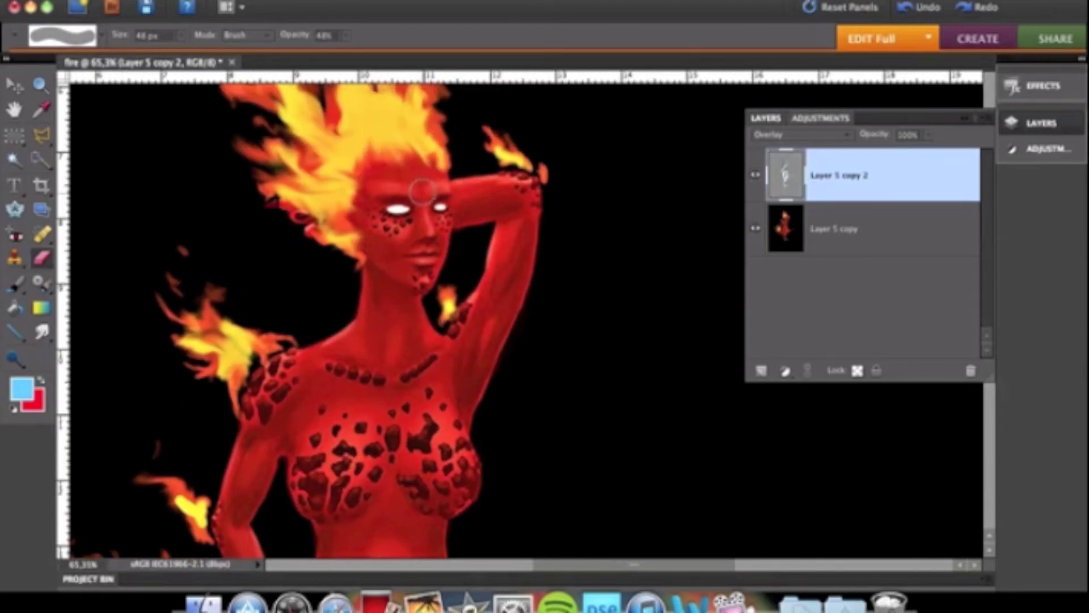
pyautogui.moveTo(477, 187)
pyautogui.mouseDown()
pyautogui.moveTo(467, 204)
pyautogui.moveTo(494, 202)
pyautogui.moveTo(501, 311)
pyautogui.moveTo(484, 377)
pyautogui.moveTo(465, 352)
pyautogui.moveTo(401, 343)
pyautogui.moveTo(377, 355)
pyautogui.moveTo(388, 282)
pyautogui.mouseUp()
pyautogui.scroll(-5, 388, 282)
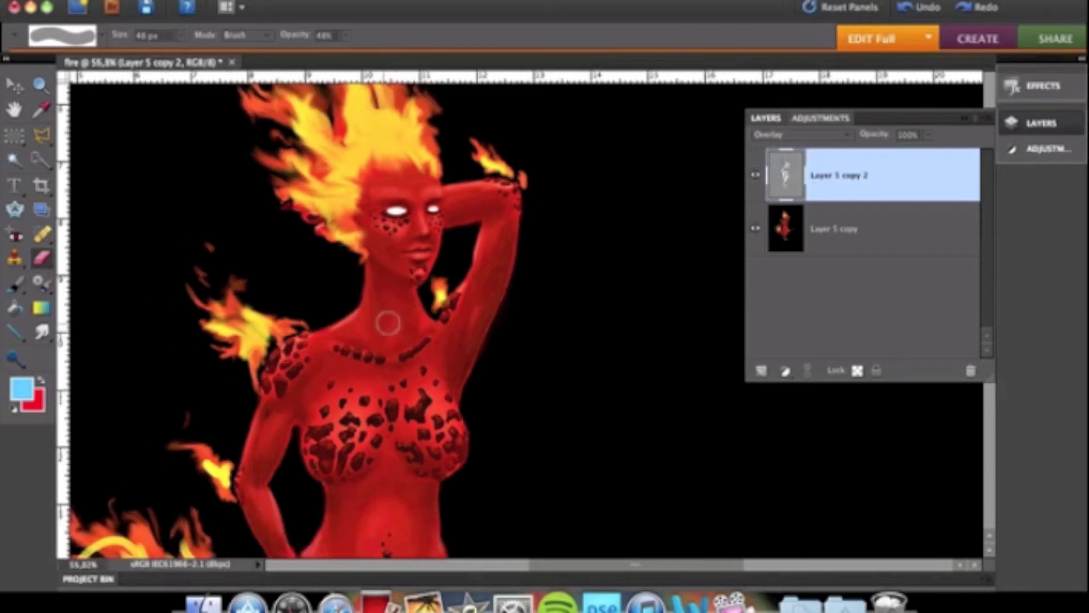
# - Compare the image with Layer 5 copy and Layer 5 copy 2 each hidden and shown, viewing the whole figure
pyautogui.click(753, 233)
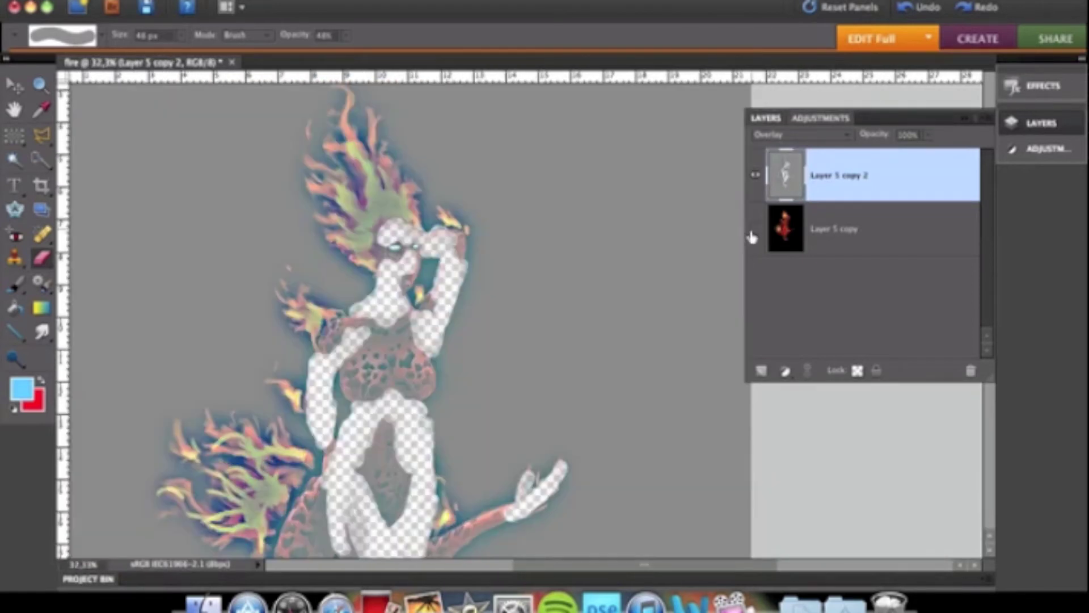
pyautogui.scroll(-3, 728, 303)
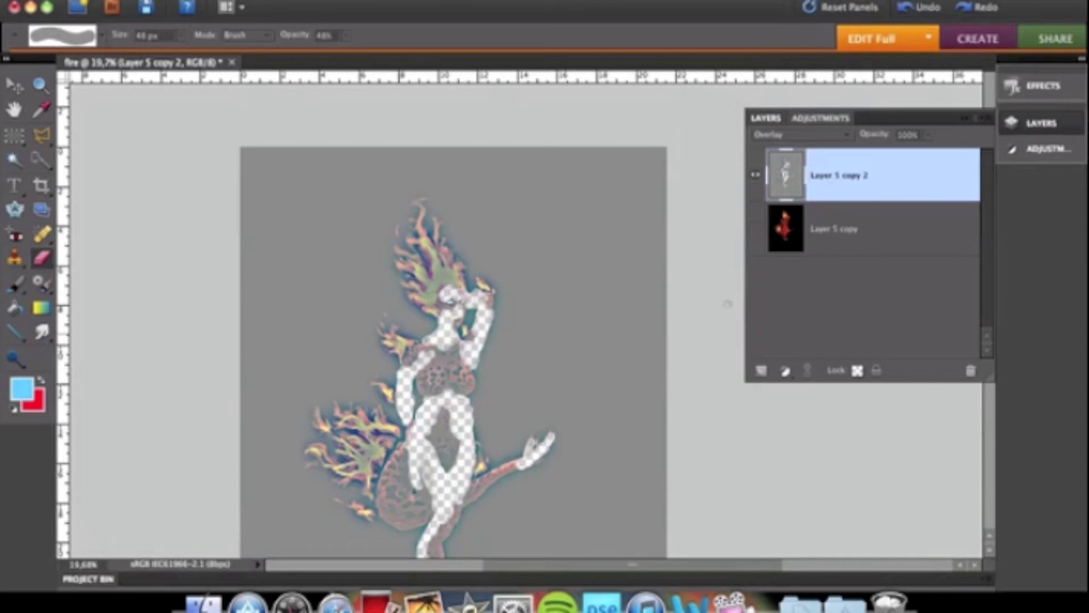
pyautogui.click(756, 230)
pyautogui.click(756, 176)
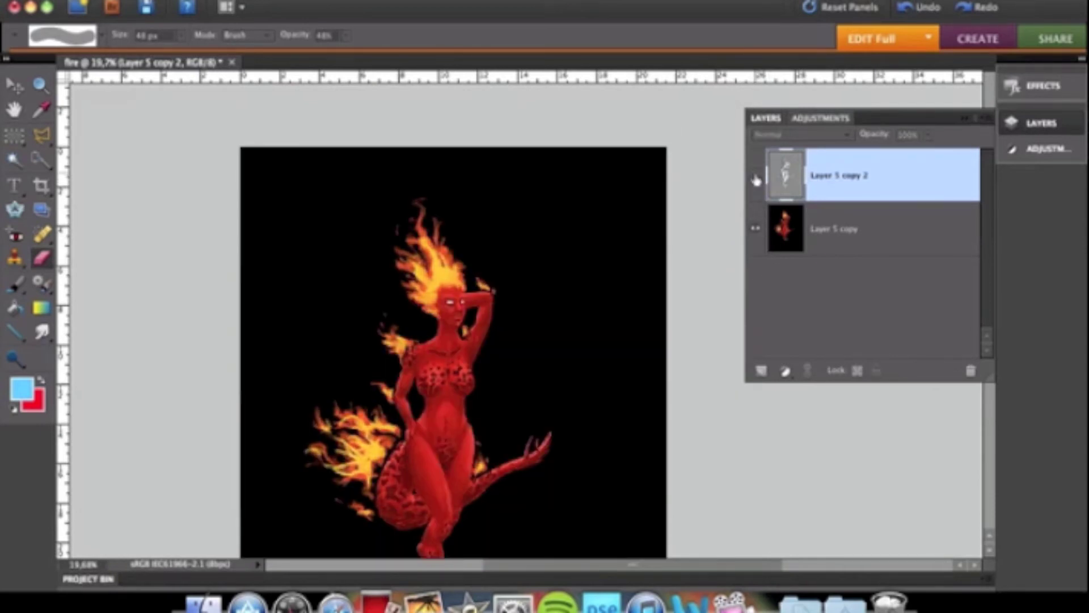
pyautogui.click(755, 177)
pyautogui.click(755, 176)
pyautogui.click(754, 175)
pyautogui.scroll(-2, 731, 173)
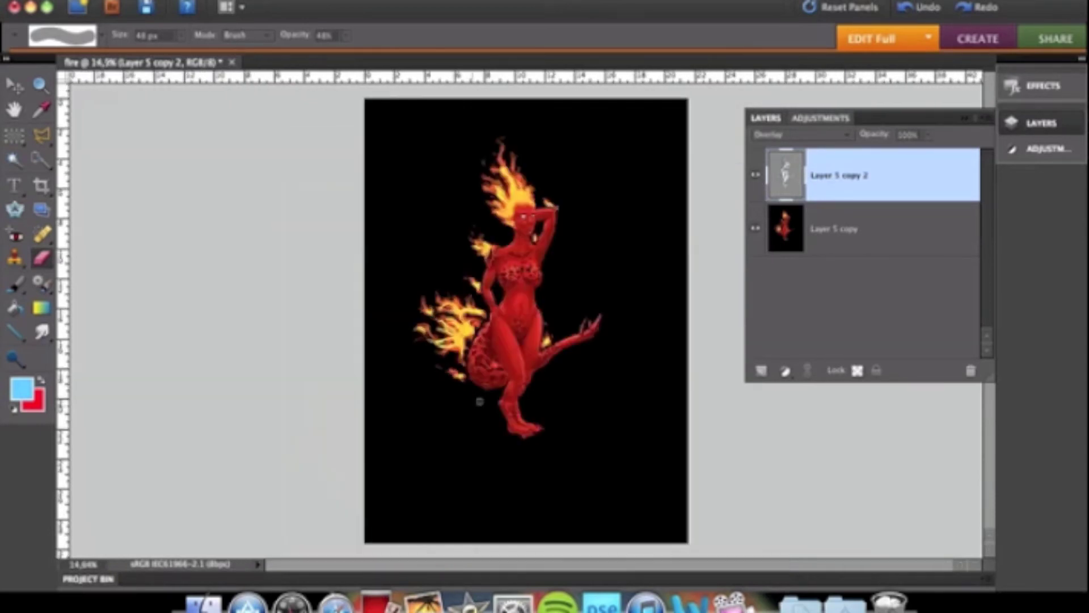
pyautogui.click(754, 177)
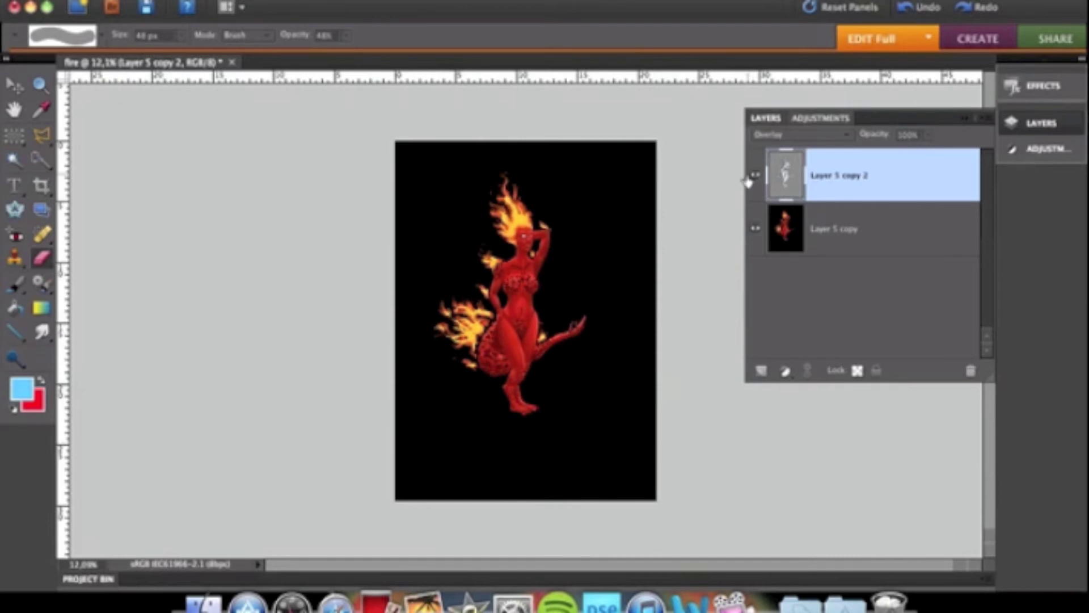
pyautogui.click(753, 176)
# - Merge the visible layers Layer 5 copy 2 and Layer 5 copy into one layer
pyautogui.click(985, 126)
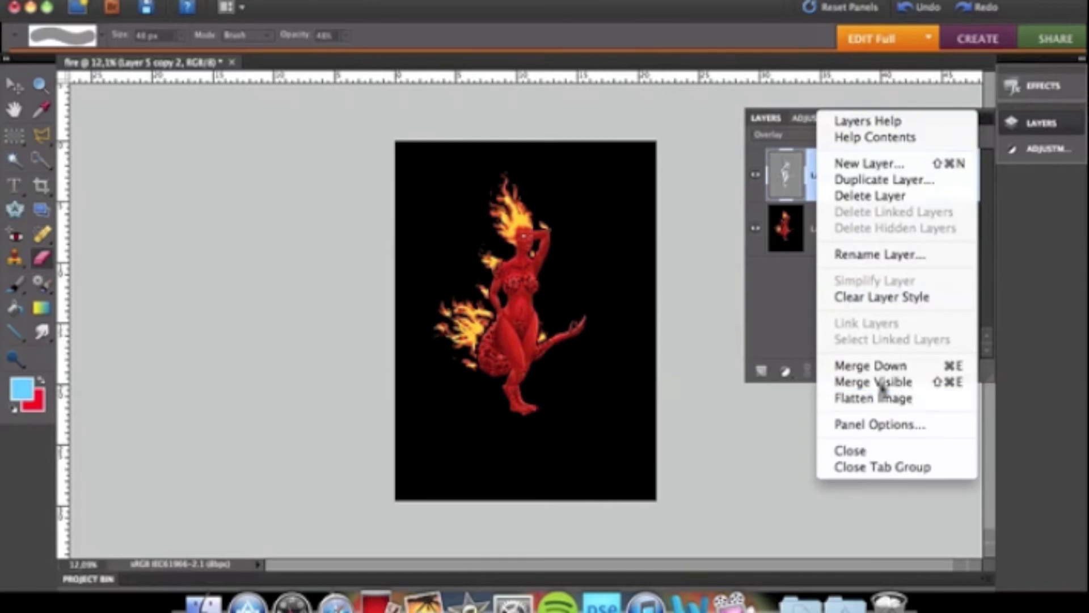
pyautogui.click(880, 382)
pyautogui.scroll(1, 626, 290)
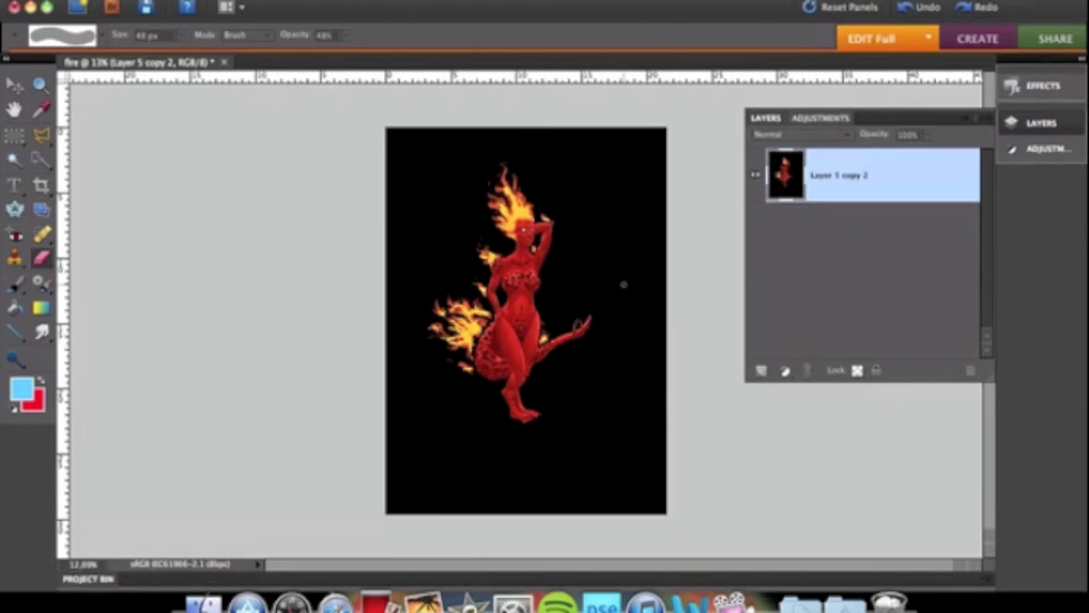
pyautogui.scroll(-1, 436, 233)
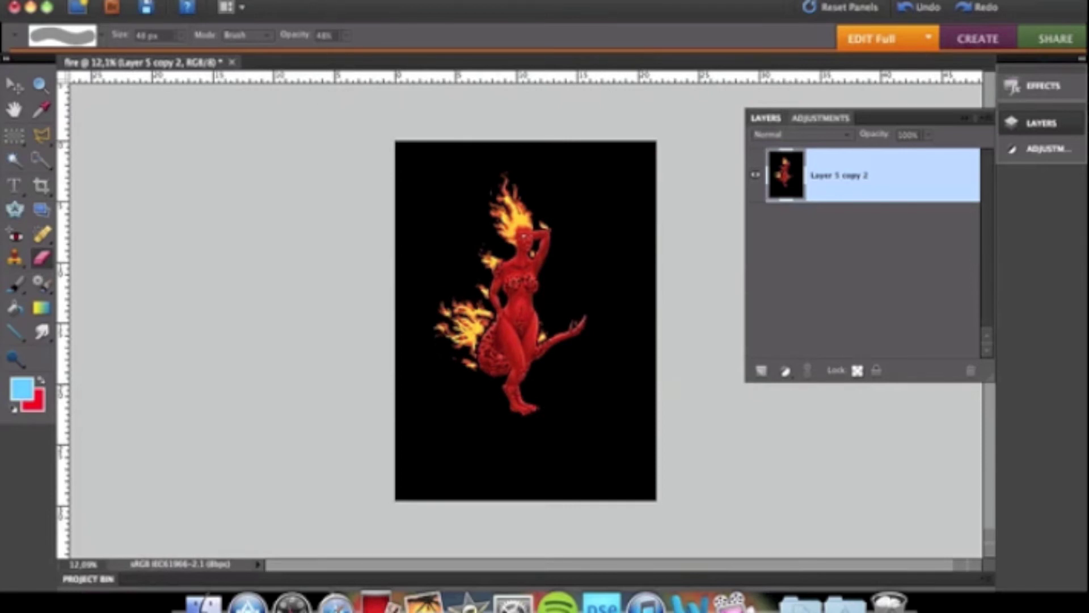
# - Apply a Hue/Saturation adjustment to the merged layer with hue -3, saturation +15 and lightness -1
pyautogui.click(334, 1)
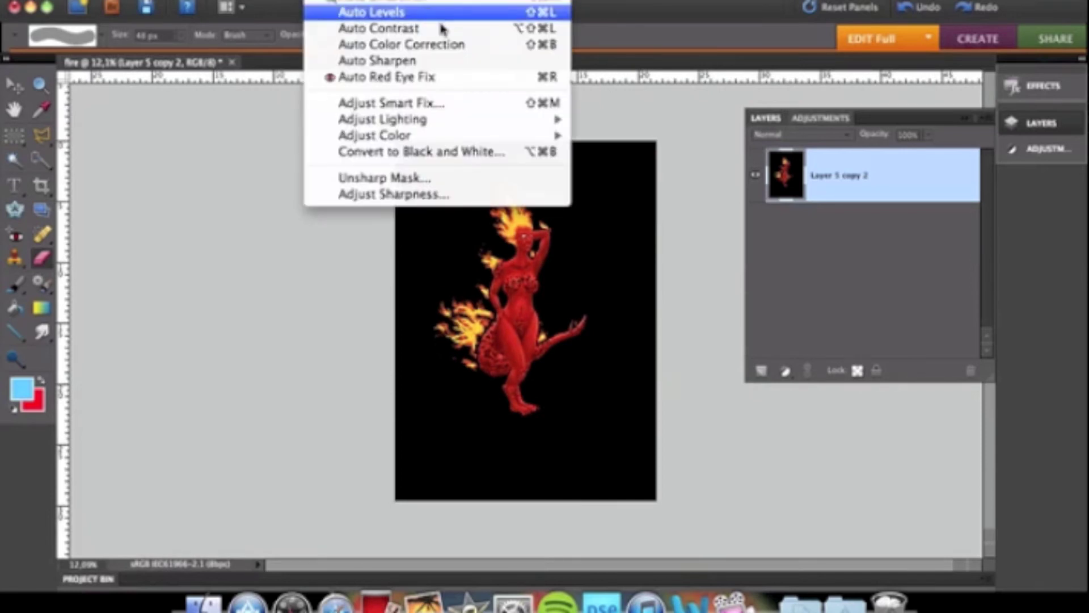
pyautogui.moveTo(420, 139)
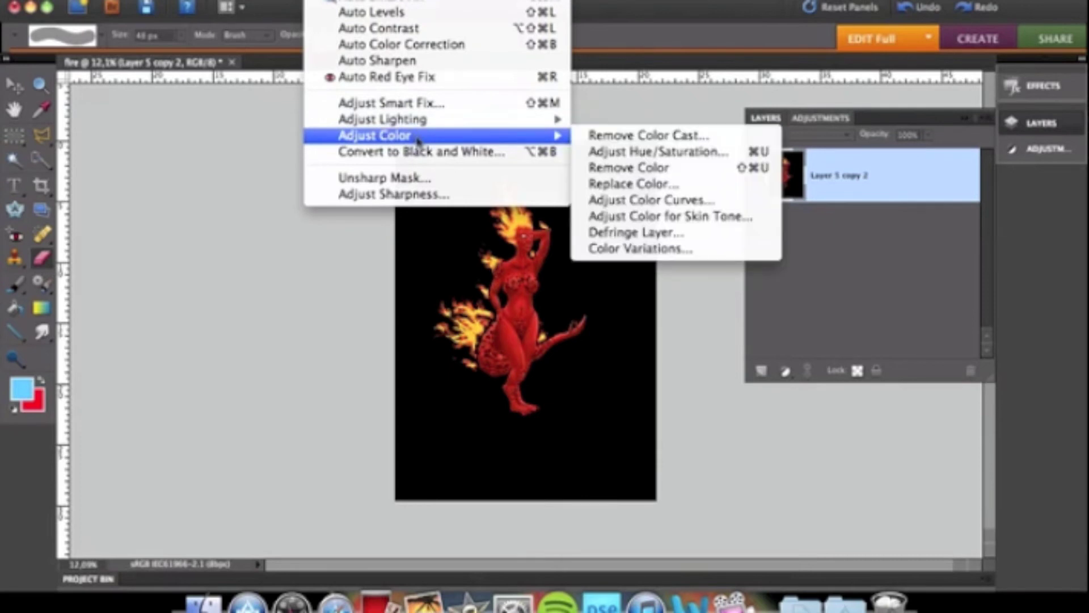
pyautogui.click(671, 152)
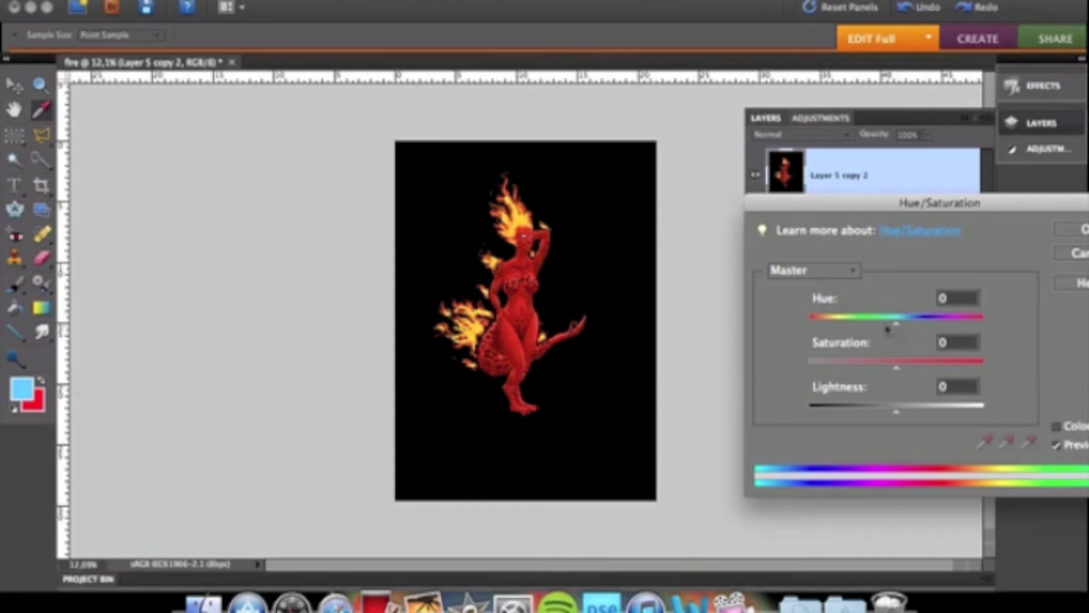
pyautogui.moveTo(897, 323)
pyautogui.mouseDown()
pyautogui.moveTo(814, 326)
pyautogui.moveTo(910, 339)
pyautogui.mouseUp()
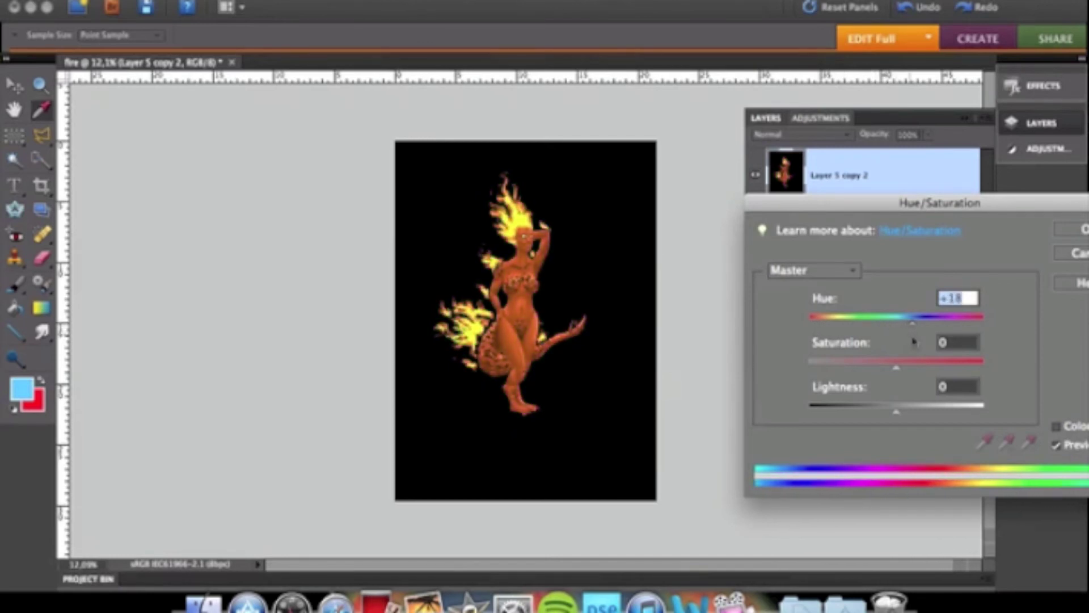
pyautogui.moveTo(917, 343); pyautogui.dragTo(896, 342)
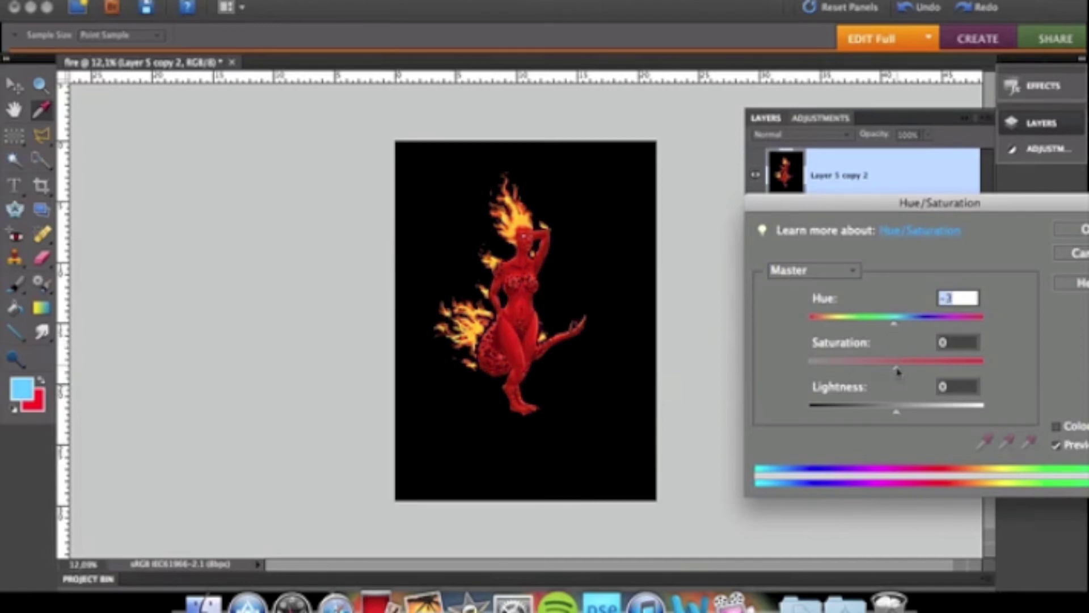
pyautogui.moveTo(896, 372)
pyautogui.mouseDown()
pyautogui.moveTo(999, 381)
pyautogui.moveTo(808, 366)
pyautogui.moveTo(1007, 367)
pyautogui.moveTo(996, 378)
pyautogui.moveTo(888, 373)
pyautogui.moveTo(911, 371)
pyautogui.mouseUp()
pyautogui.moveTo(899, 416)
pyautogui.mouseDown()
pyautogui.moveTo(826, 420)
pyautogui.moveTo(980, 414)
pyautogui.moveTo(839, 419)
pyautogui.moveTo(897, 415)
pyautogui.mouseUp()
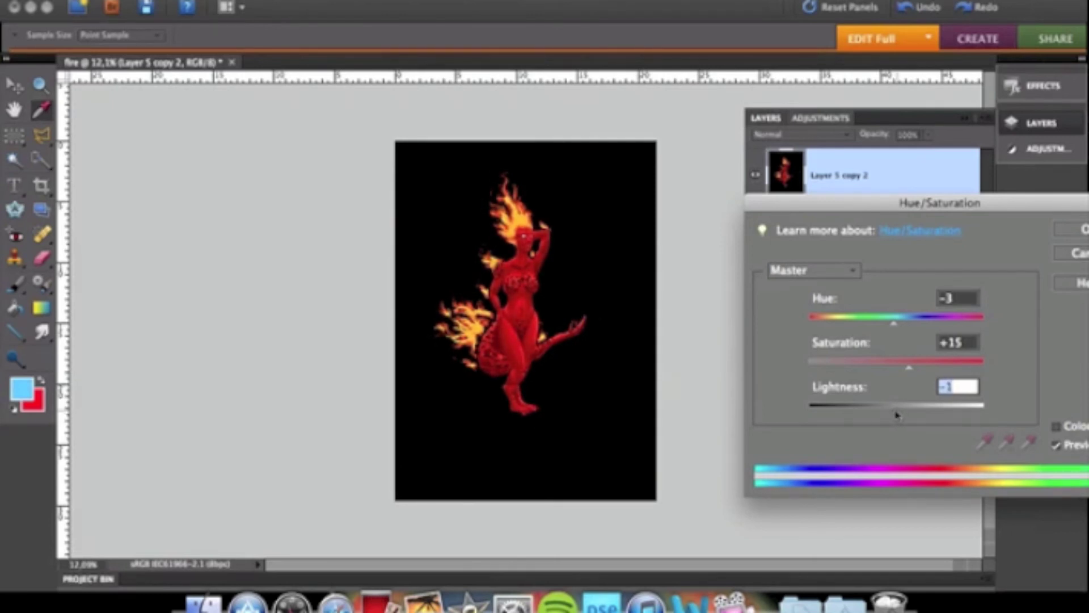
pyautogui.moveTo(1024, 208); pyautogui.dragTo(948, 211)
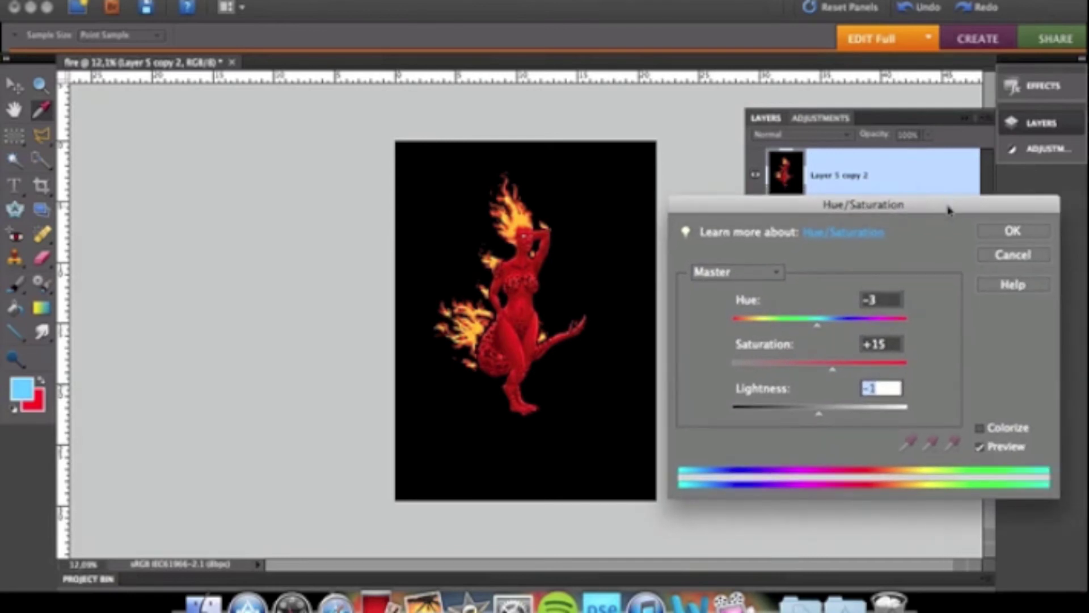
pyautogui.click(1000, 234)
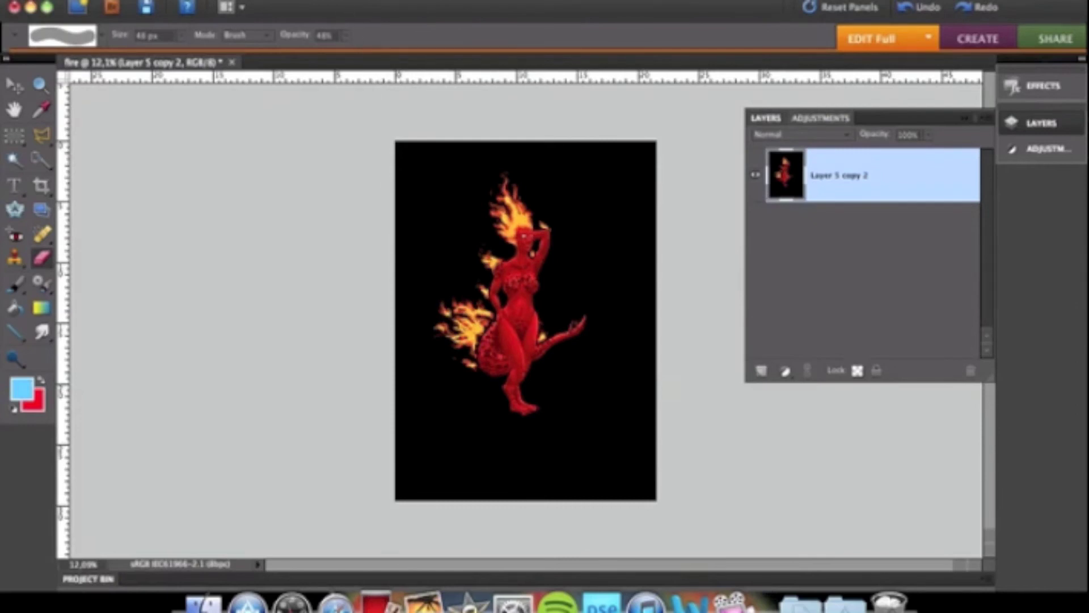
# - Apply a Brightness/Contrast adjustment to the merged layer with brightness -7 and contrast 67
pyautogui.click(273, 0)
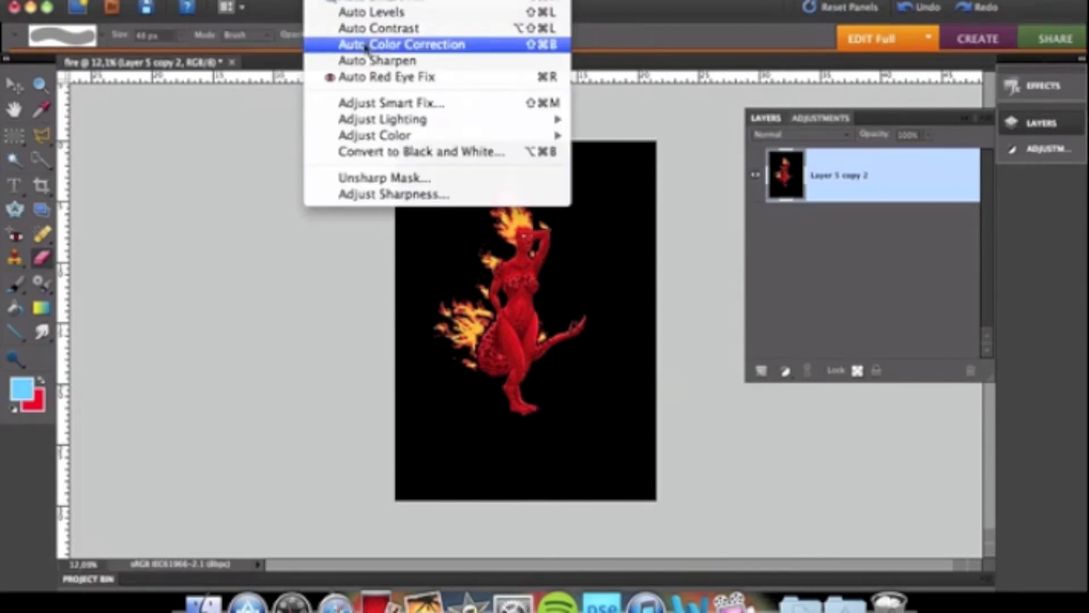
pyautogui.moveTo(438, 121)
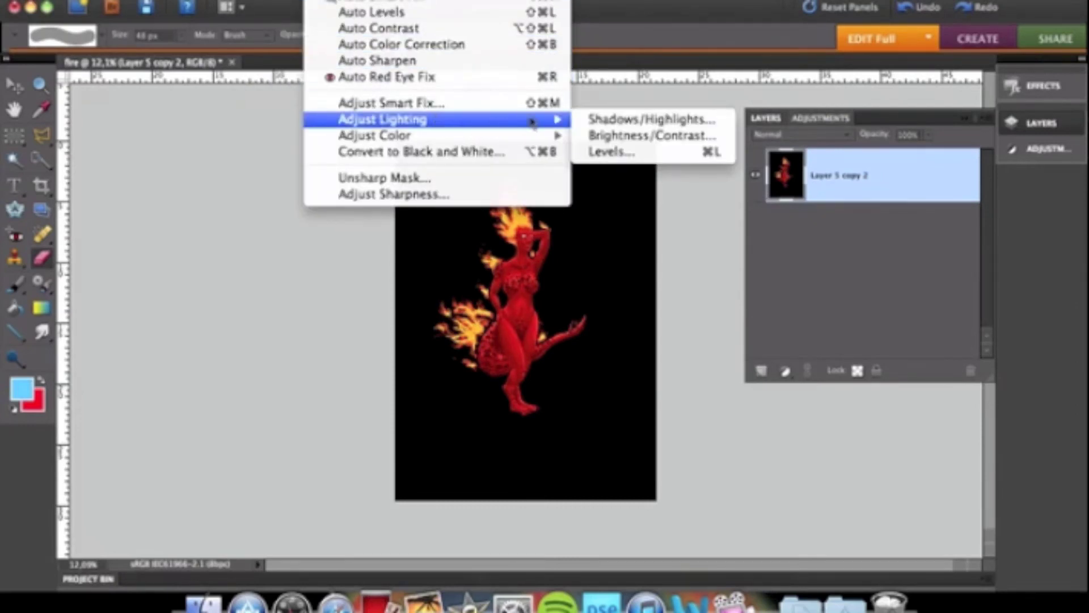
pyautogui.click(673, 136)
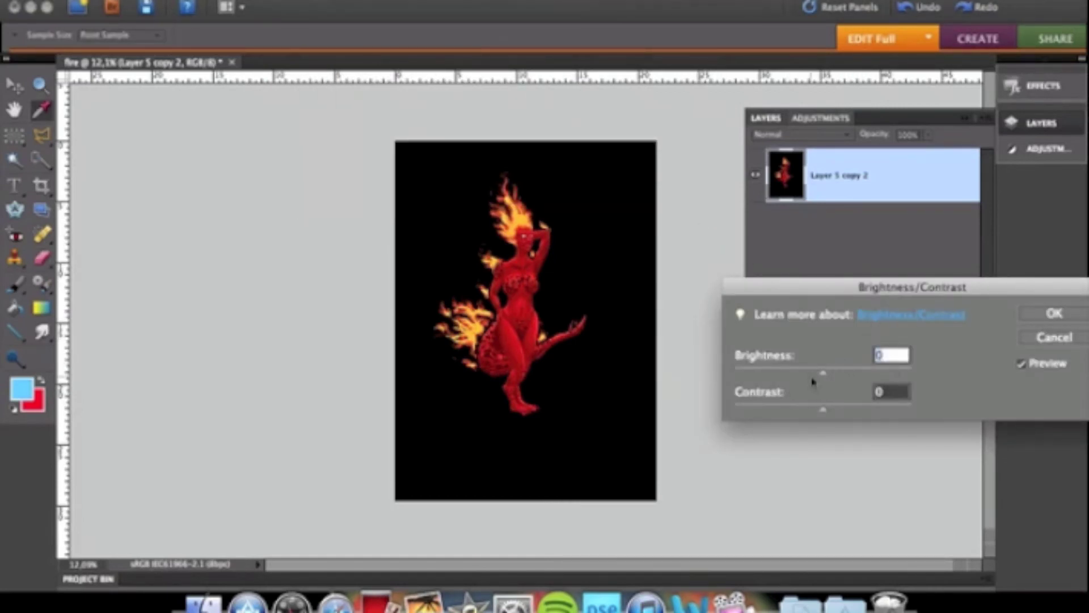
pyautogui.moveTo(824, 375); pyautogui.dragTo(919, 375)
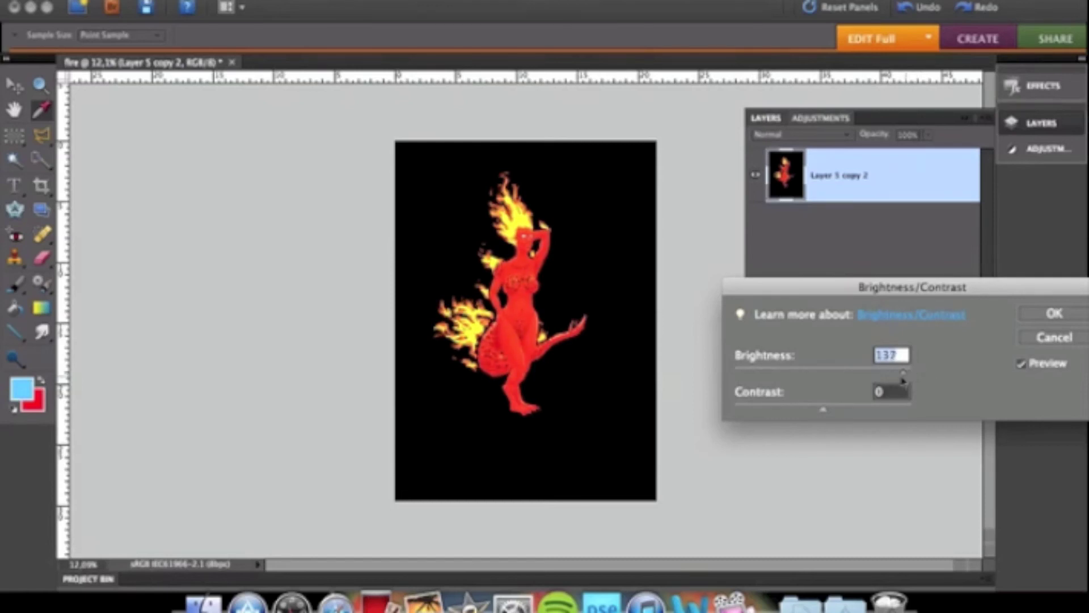
pyautogui.moveTo(904, 384); pyautogui.dragTo(824, 411)
pyautogui.moveTo(901, 416); pyautogui.dragTo(923, 417)
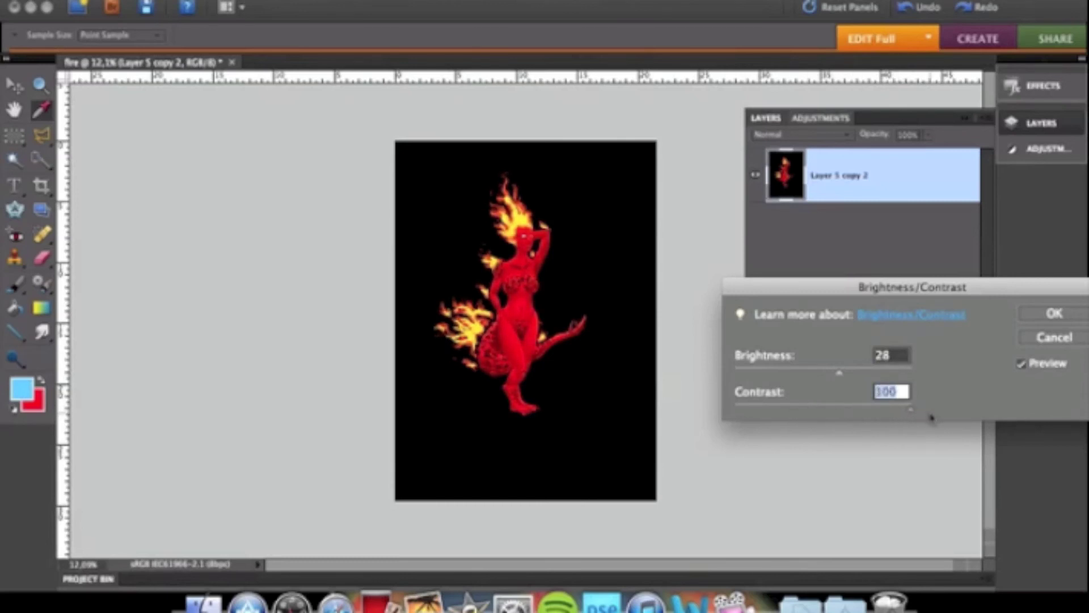
pyautogui.moveTo(871, 414); pyautogui.dragTo(834, 409)
pyautogui.moveTo(933, 409); pyautogui.dragTo(826, 417)
pyautogui.moveTo(839, 373); pyautogui.dragTo(814, 377)
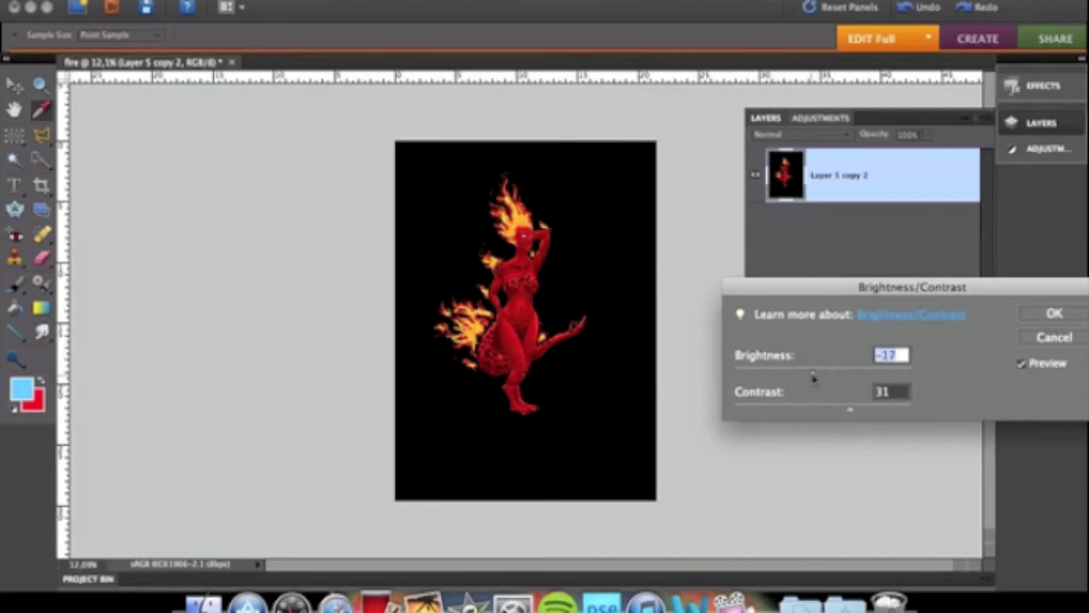
pyautogui.moveTo(850, 409); pyautogui.dragTo(884, 408)
pyautogui.moveTo(815, 372); pyautogui.dragTo(818, 378)
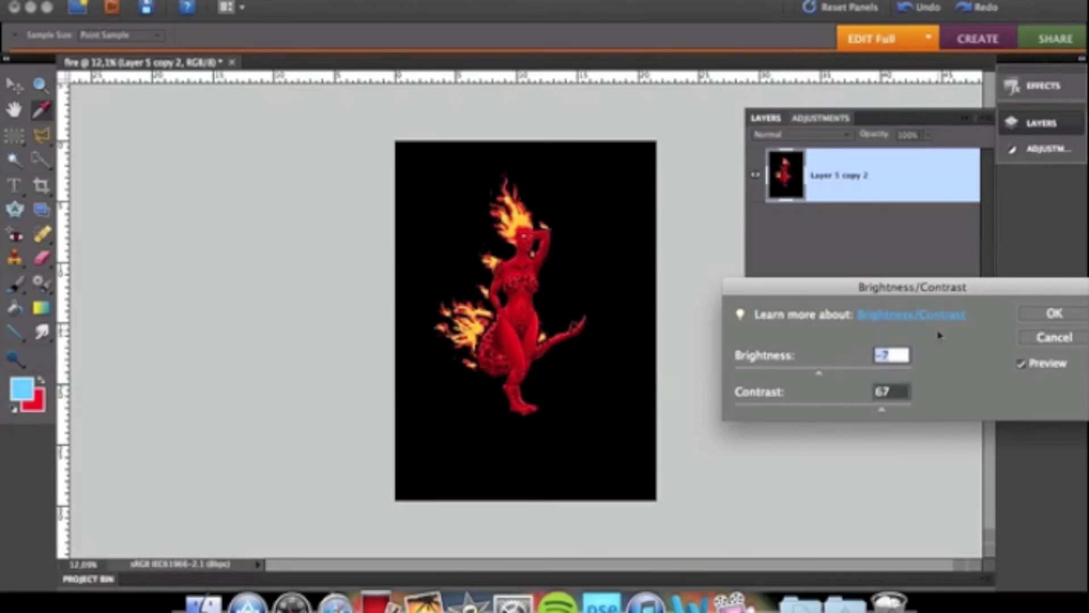
pyautogui.click(1043, 313)
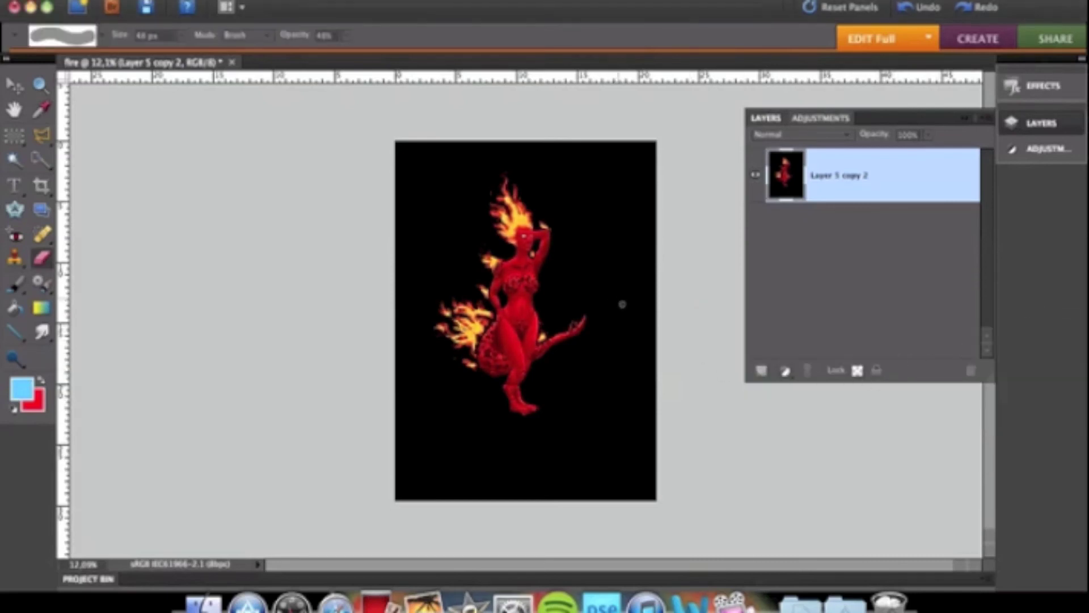
# - Revert the image to its saved version to compare it with the enhanced figure, and undo the revert
pyautogui.scroll(3, 621, 301)
pyautogui.moveTo(576, 359); pyautogui.dragTo(650, 384)
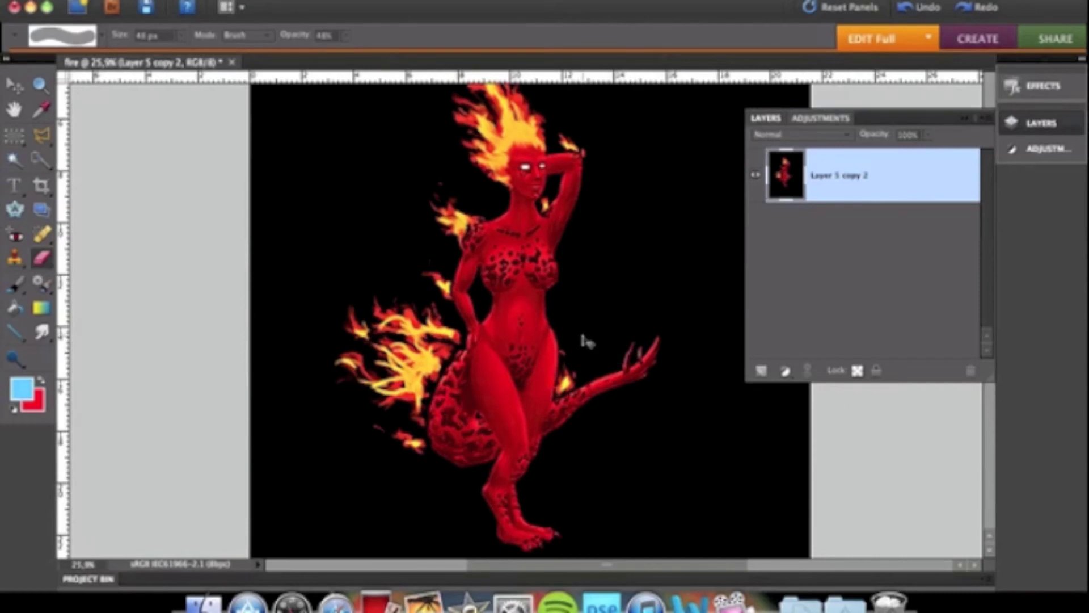
pyautogui.click(267, 0)
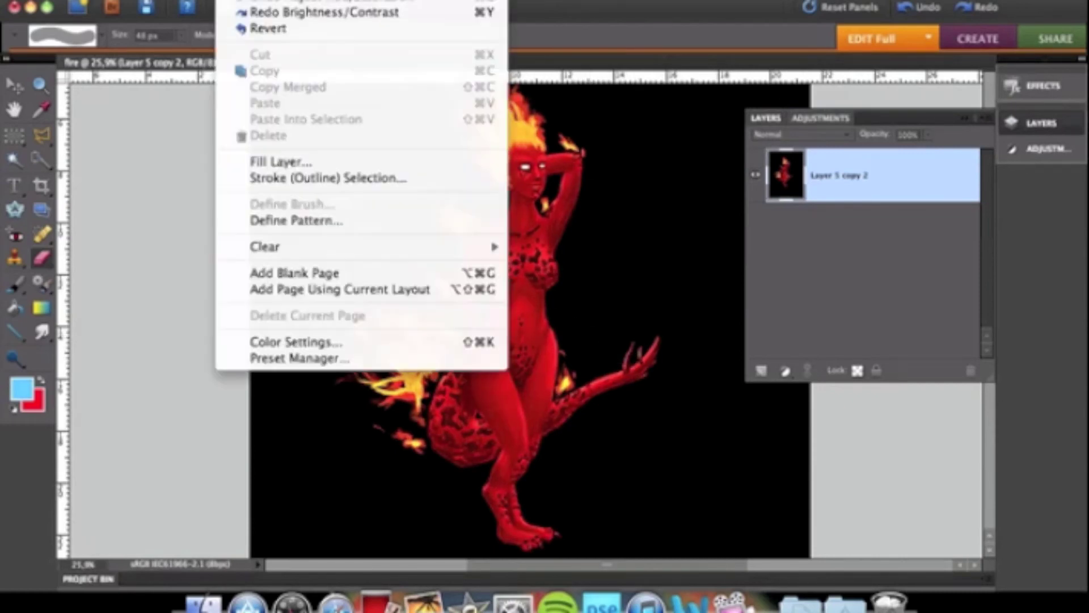
pyautogui.click(261, 29)
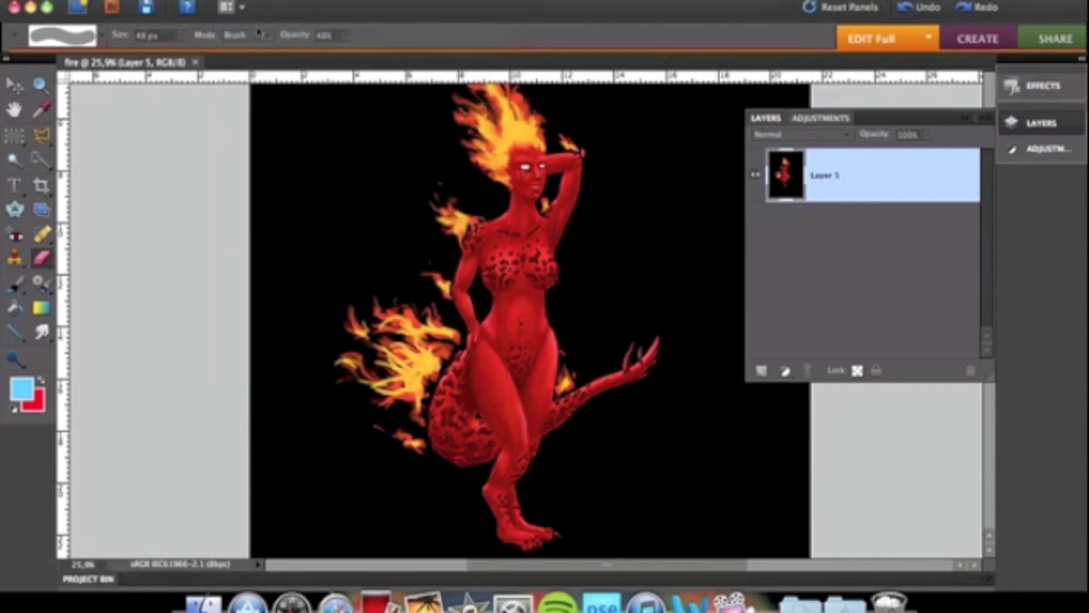
pyautogui.press('super+z')
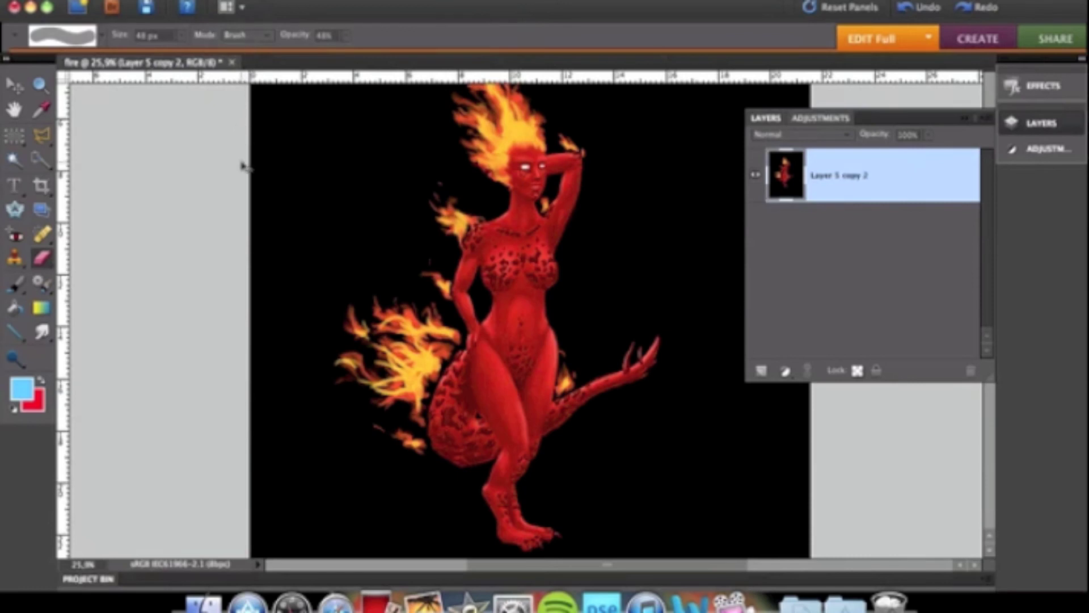
# - Undo the Hue/Saturation adjustment and the layer merge, restoring Layer 5 copy 2 above Layer 5 copy
pyautogui.click(227, 0)
pyautogui.click(227, 1)
pyautogui.click(249, 1)
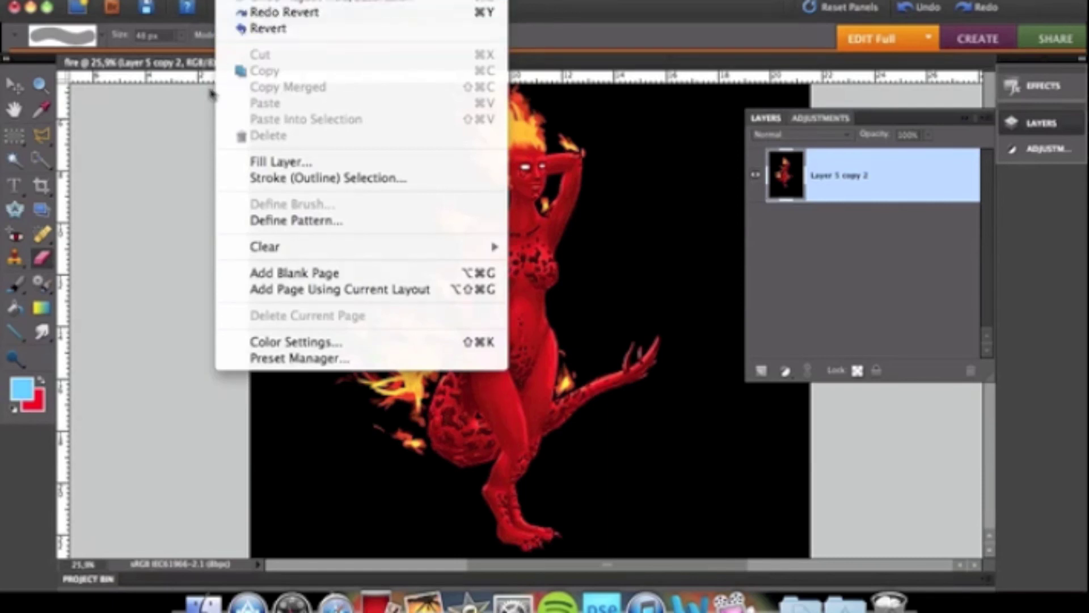
pyautogui.click(178, 163)
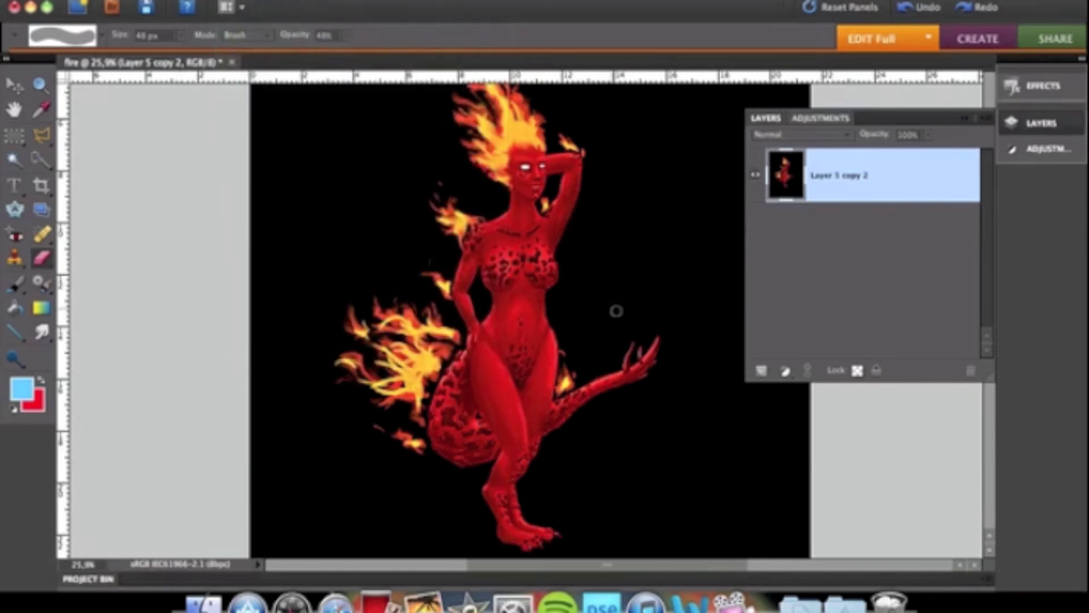
pyautogui.press('super+minus')
pyautogui.press('super+minus')
pyautogui.press('super+plus')
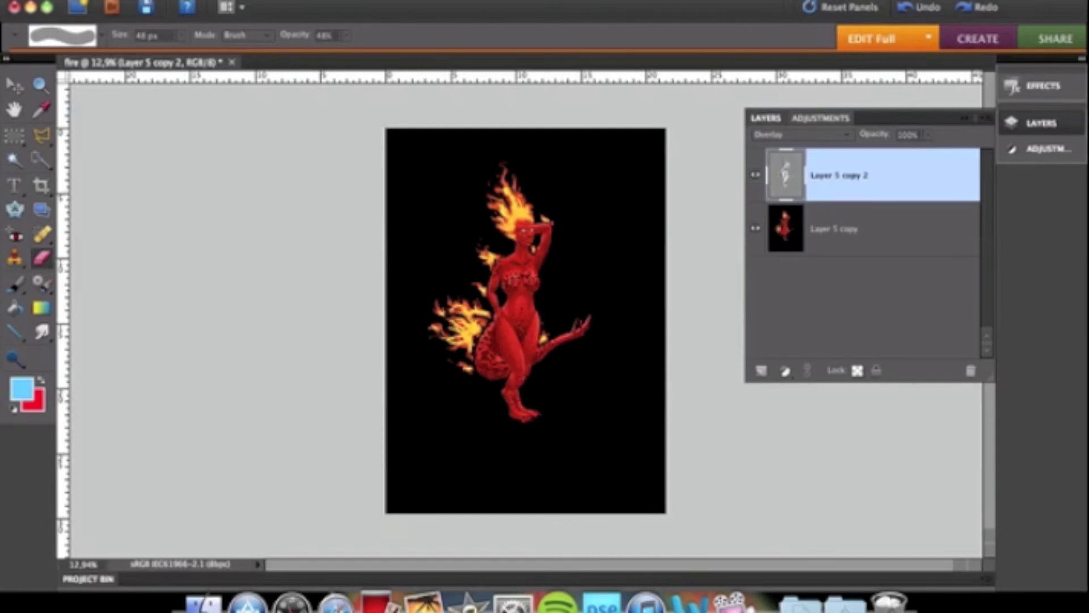
# - Revert the file once more to compare the original figure with the layered version, and undo the revert
pyautogui.click(282, 1)
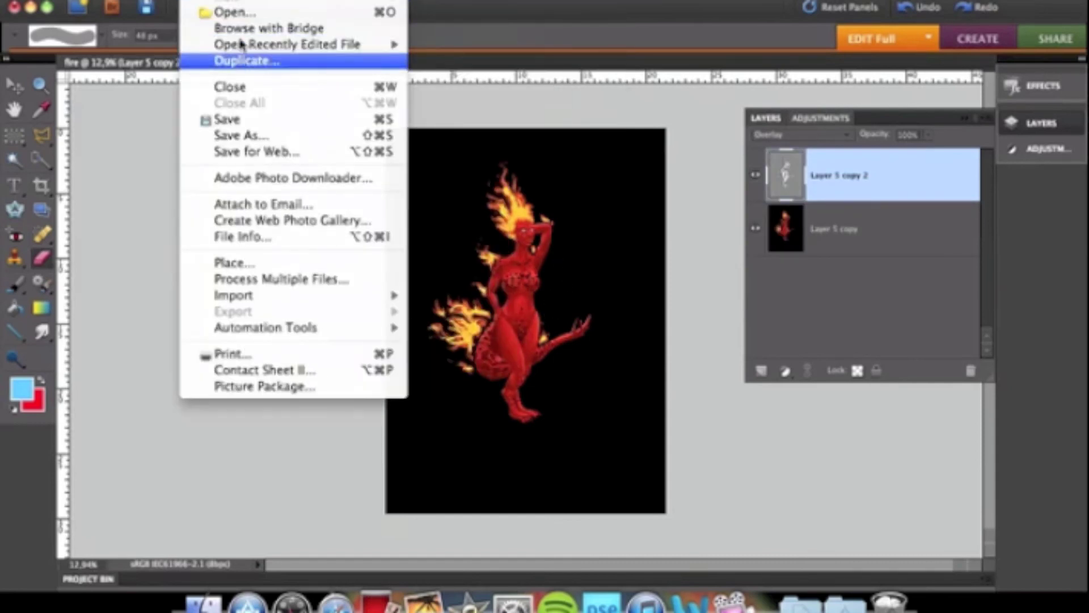
pyautogui.moveTo(250, 5)
pyautogui.click(264, 29)
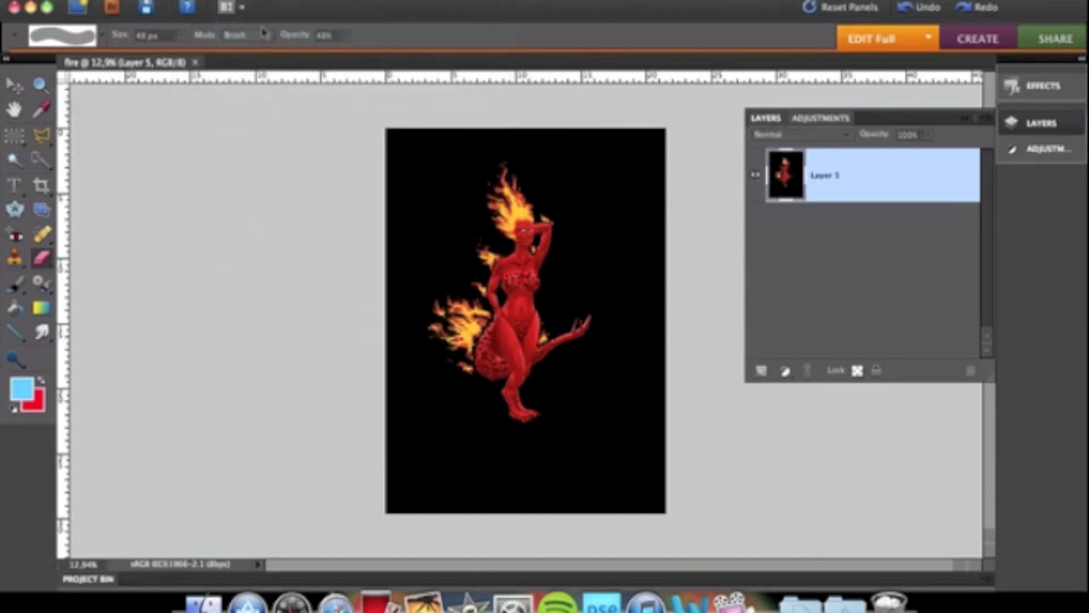
pyautogui.press('super+z')
pyautogui.click(260, 1)
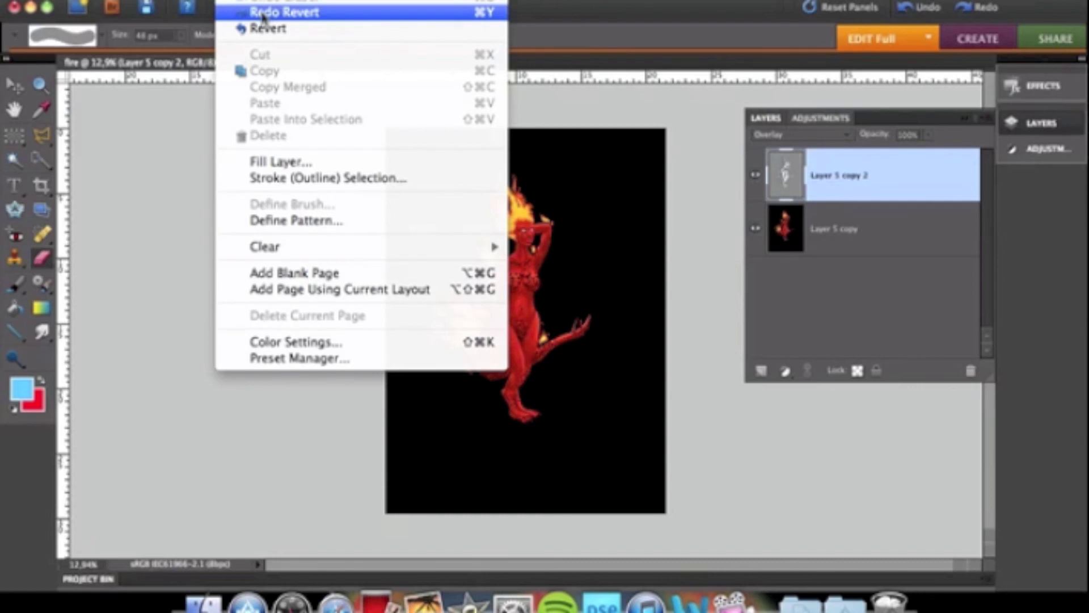
pyautogui.click(184, 232)
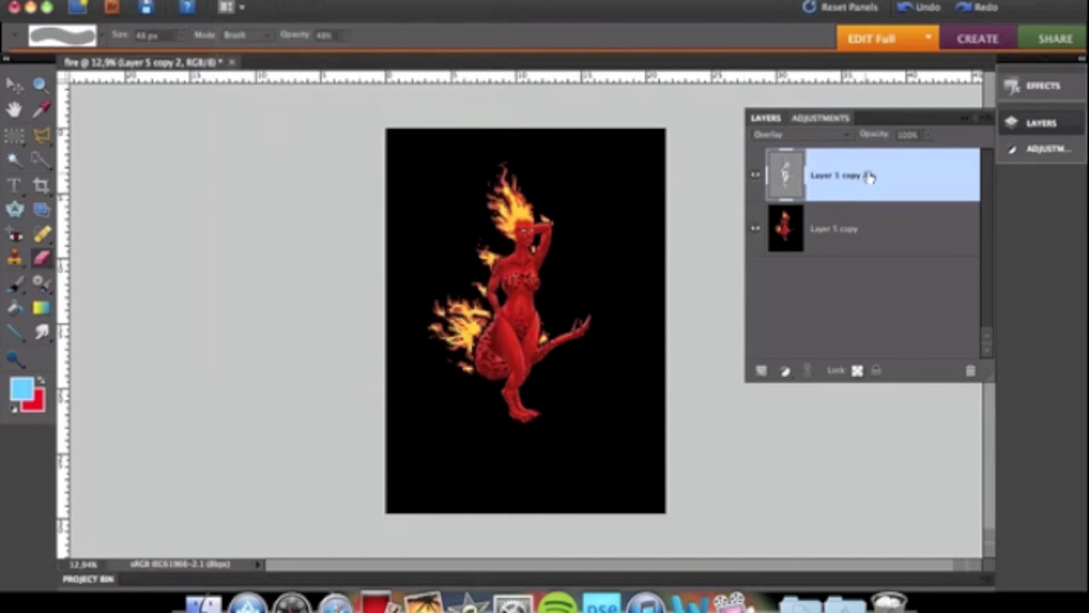
# - Merge Layer 5 copy 2 down into Layer 5 copy and inspect the merged figure up close
pyautogui.click(979, 122)
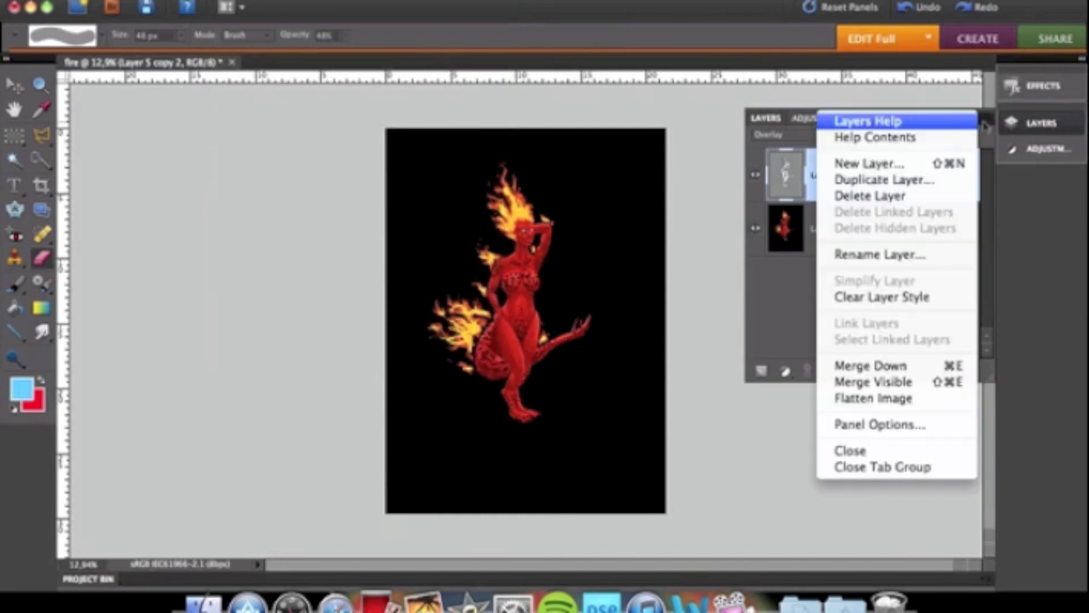
pyautogui.click(893, 371)
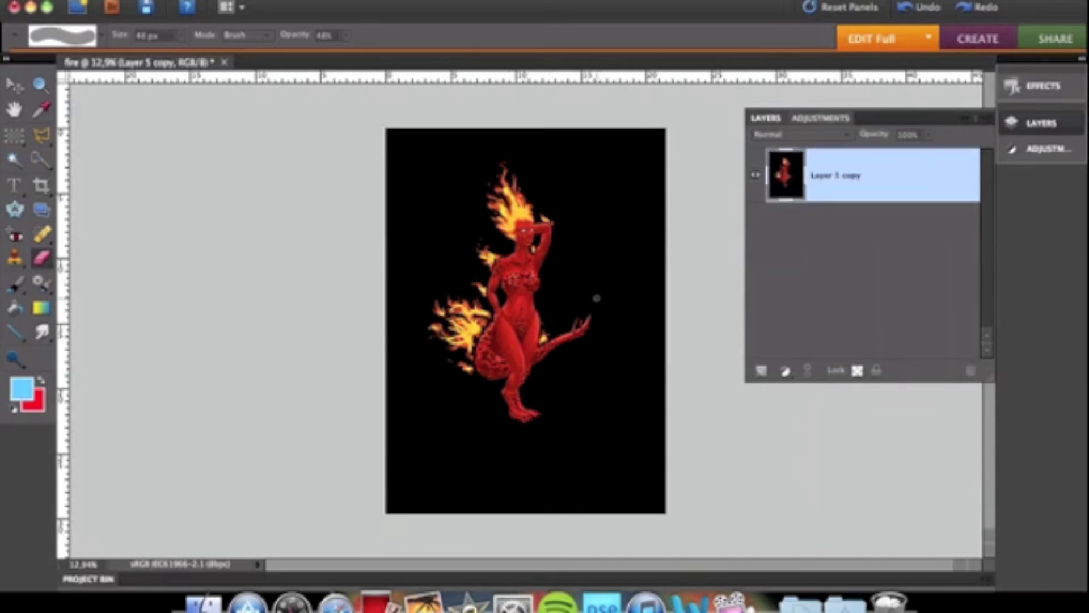
pyautogui.scroll(-3, 596, 296)
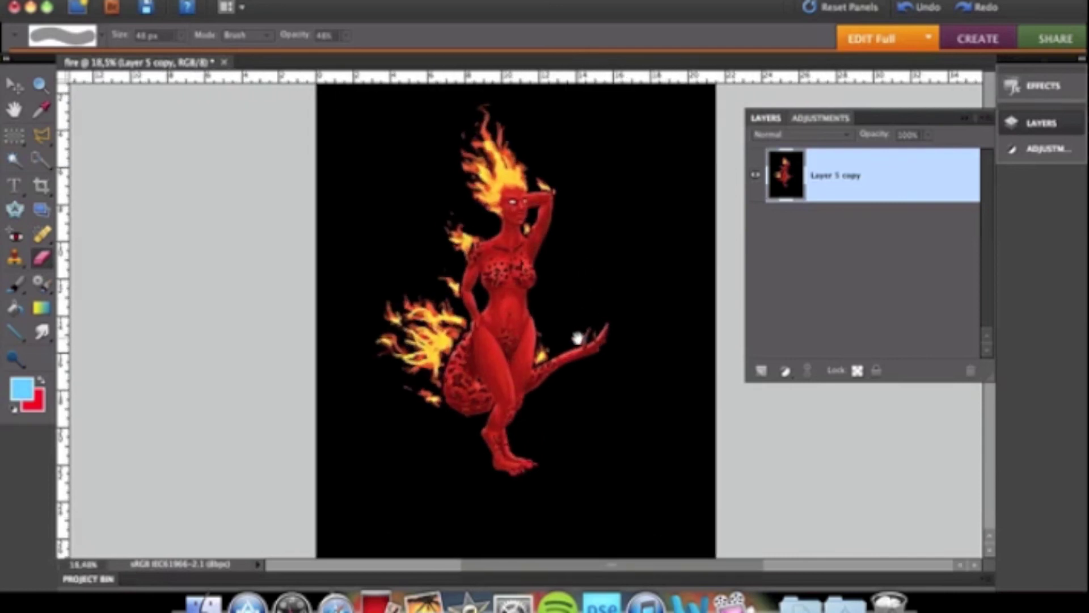
pyautogui.scroll(2, 561, 338)
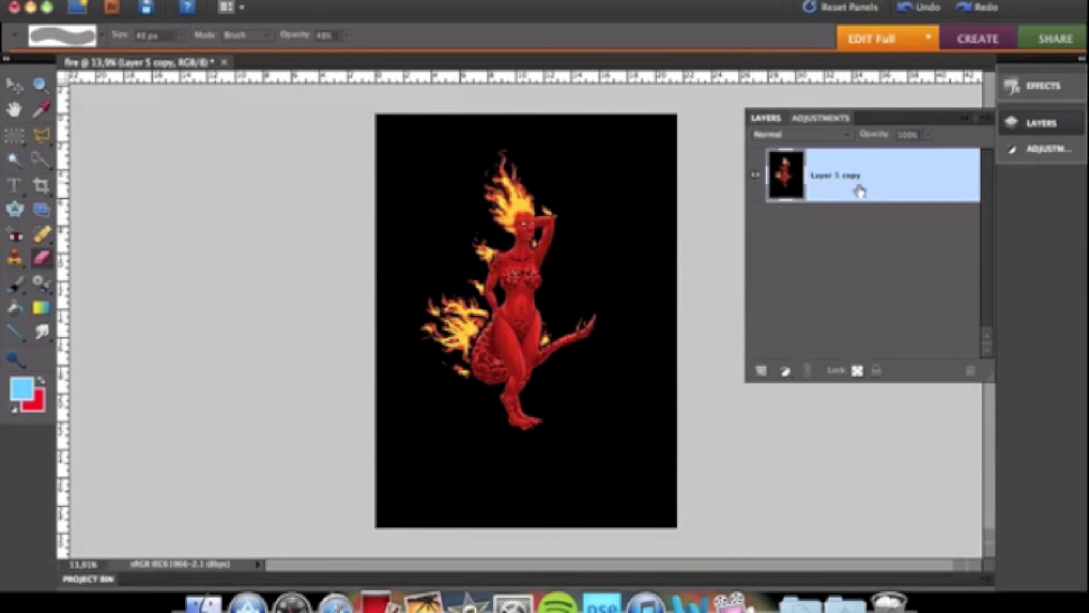
# - Duplicate the merged layer and apply a Gaussian Blur with a 4.3 pixel radius to the copy
pyautogui.moveTo(860, 202); pyautogui.dragTo(761, 370)
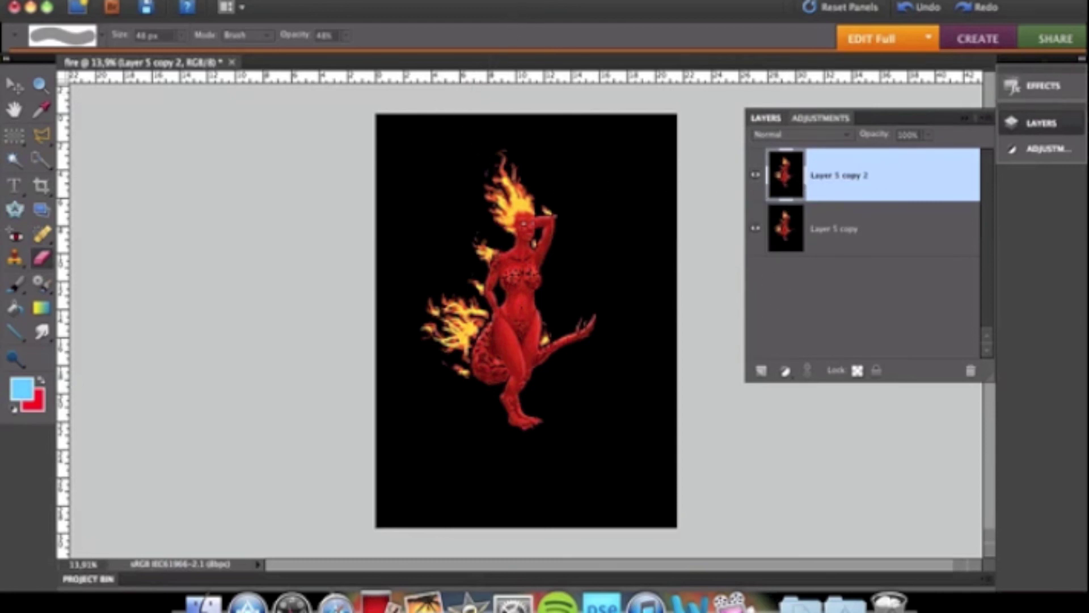
pyautogui.click(378, 1)
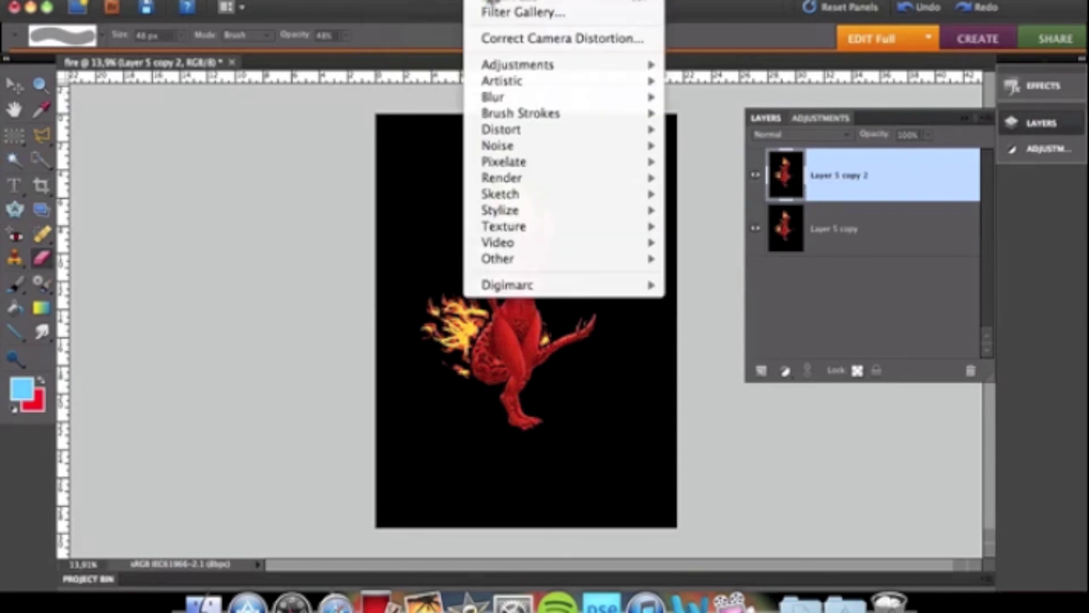
pyautogui.moveTo(501, 98)
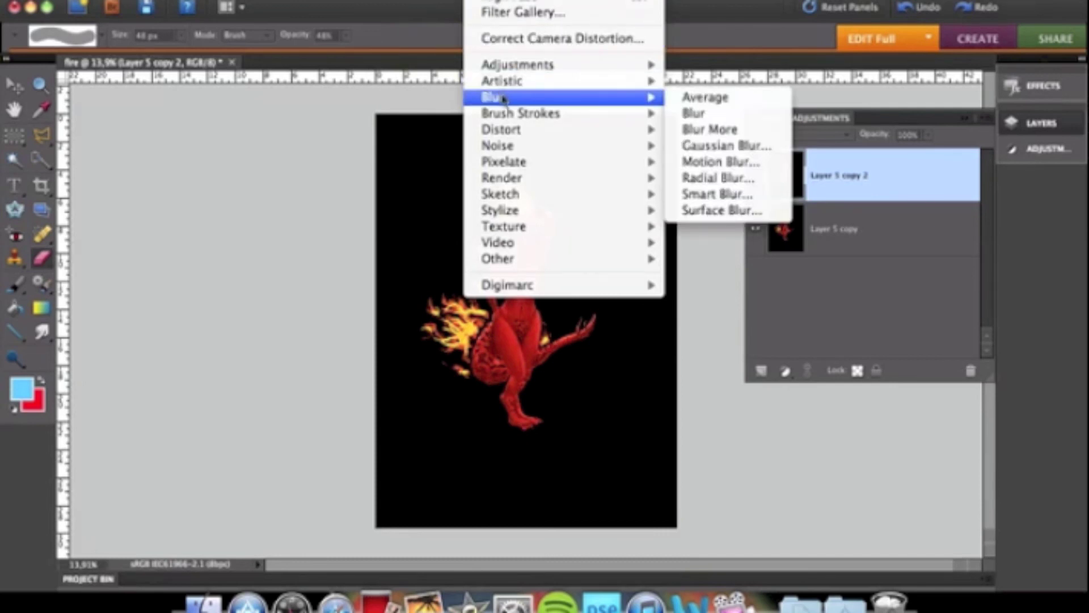
pyautogui.click(735, 145)
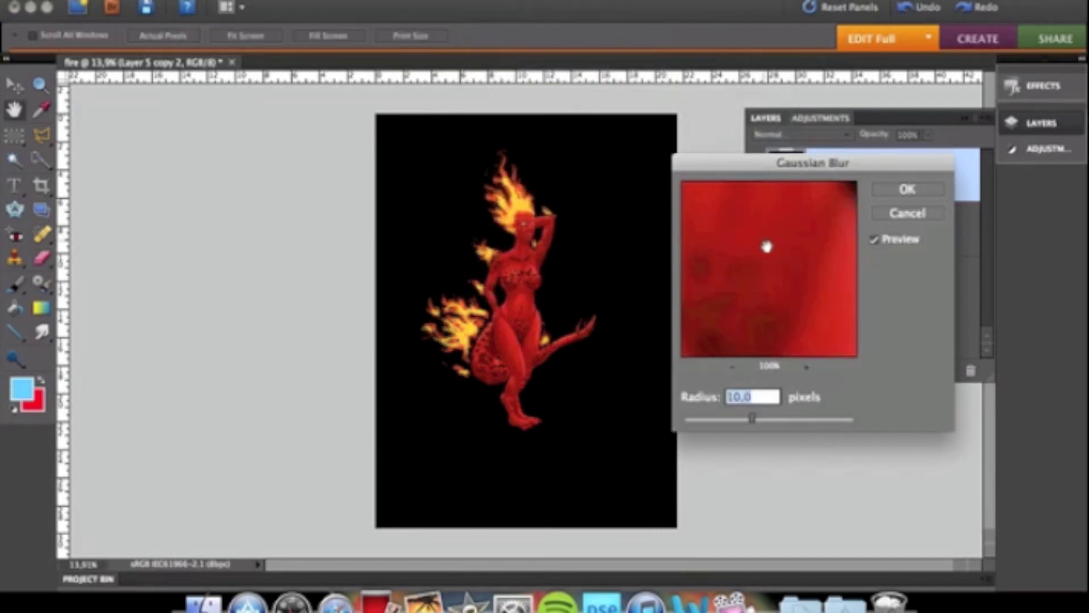
pyautogui.moveTo(751, 419); pyautogui.dragTo(724, 421)
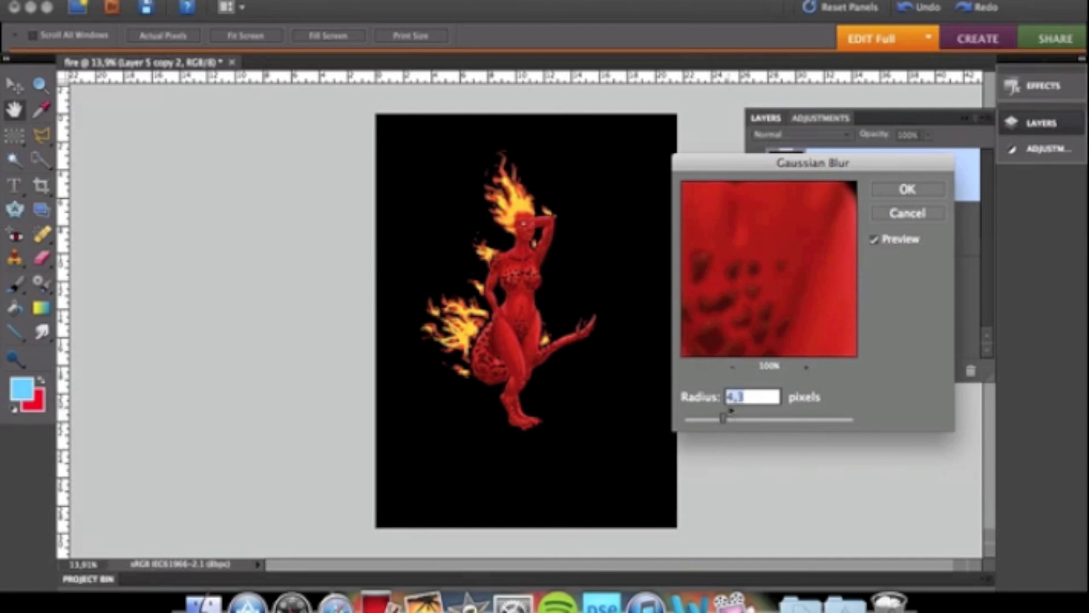
pyautogui.click(880, 193)
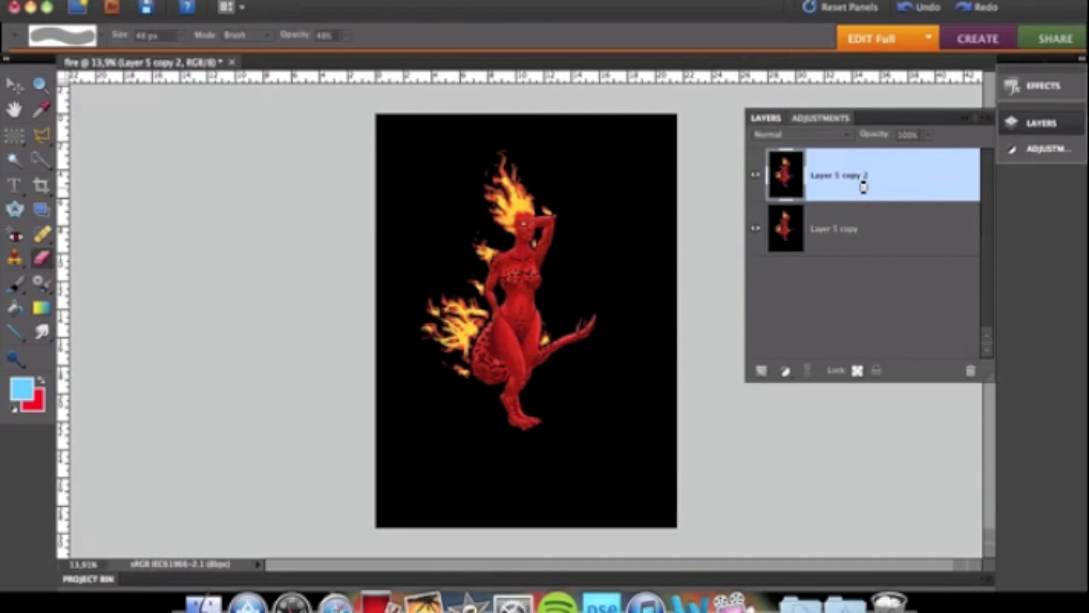
# - Set the blurred layer's blend mode to Soft Light and toggle its visibility to compare the effect
pyautogui.click(810, 139)
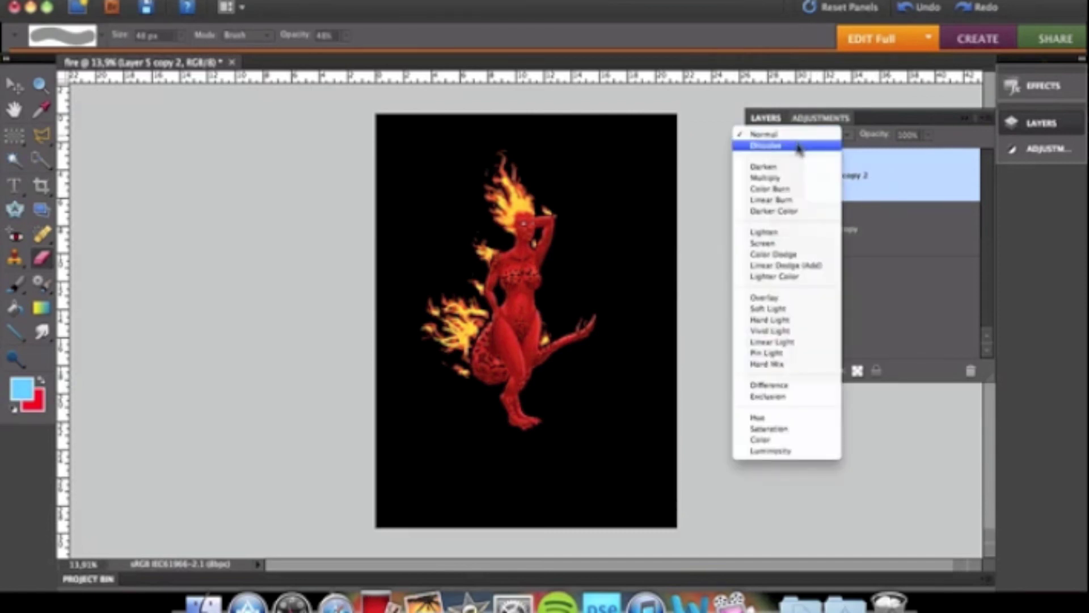
pyautogui.click(805, 309)
pyautogui.click(756, 180)
pyautogui.click(756, 180)
pyautogui.click(755, 179)
pyautogui.click(753, 179)
pyautogui.click(753, 179)
pyautogui.click(754, 180)
pyautogui.click(754, 179)
pyautogui.click(754, 179)
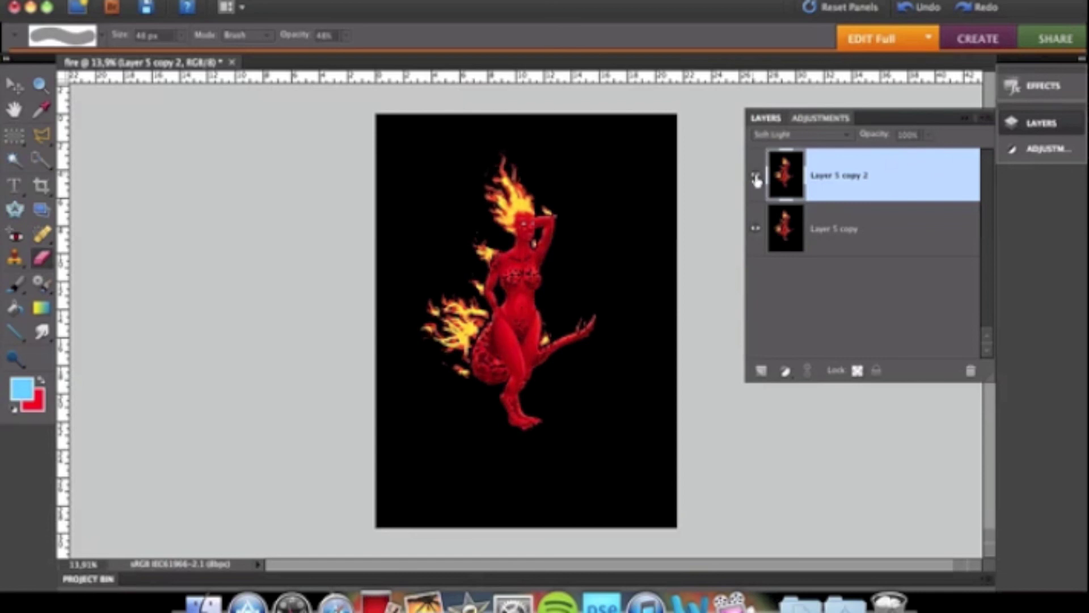
# - Lower the opacity of the blurred Soft Light layer to 55%
pyautogui.click(927, 134)
pyautogui.moveTo(930, 153); pyautogui.dragTo(895, 163)
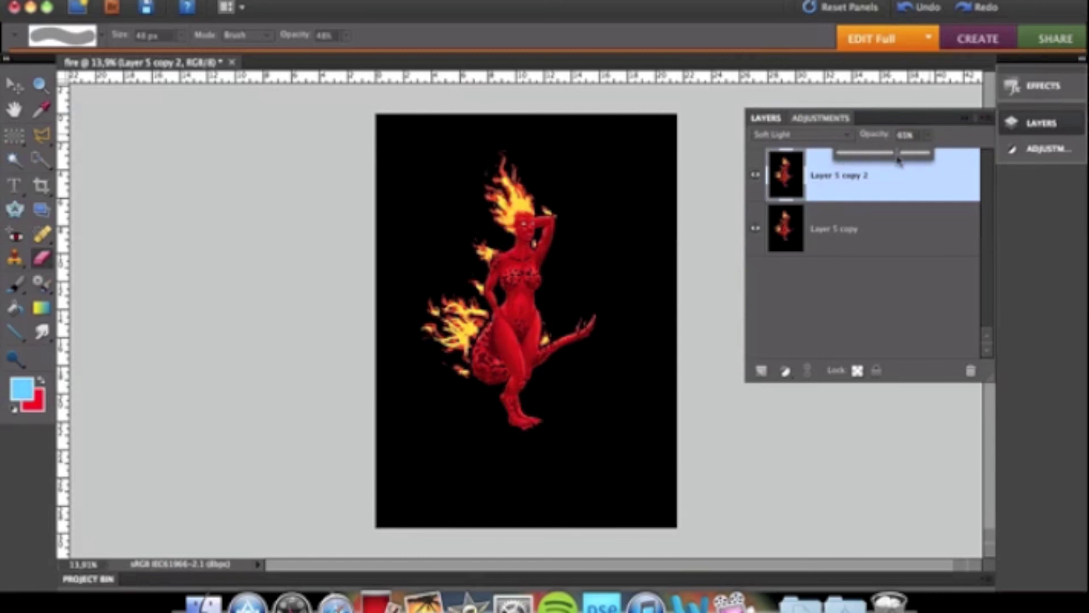
pyautogui.click(886, 282)
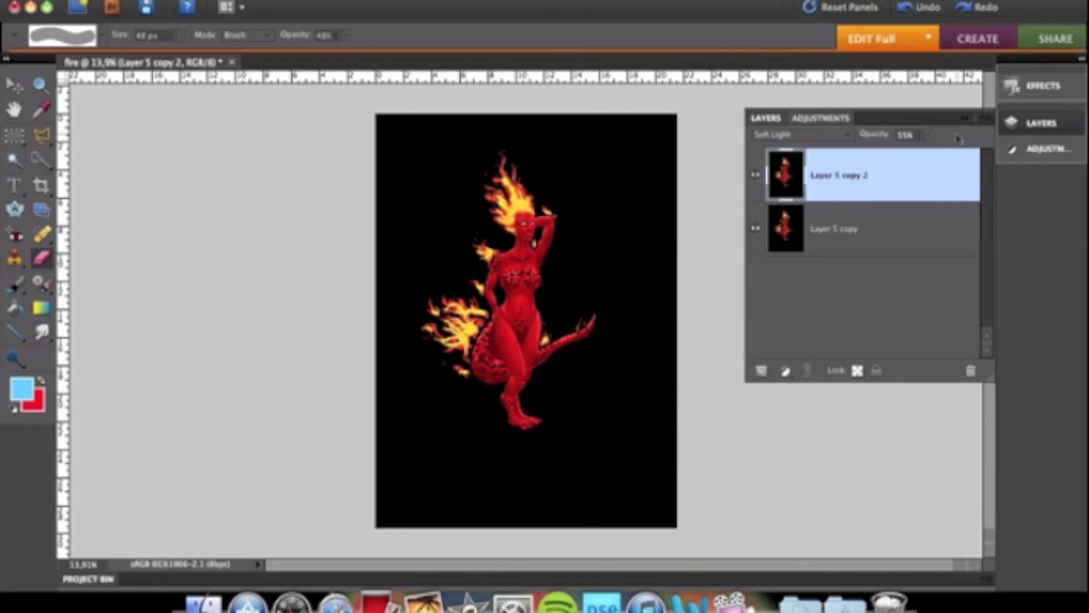
# - Merge the visible layers into a single layer and inspect the finished figure
pyautogui.click(989, 122)
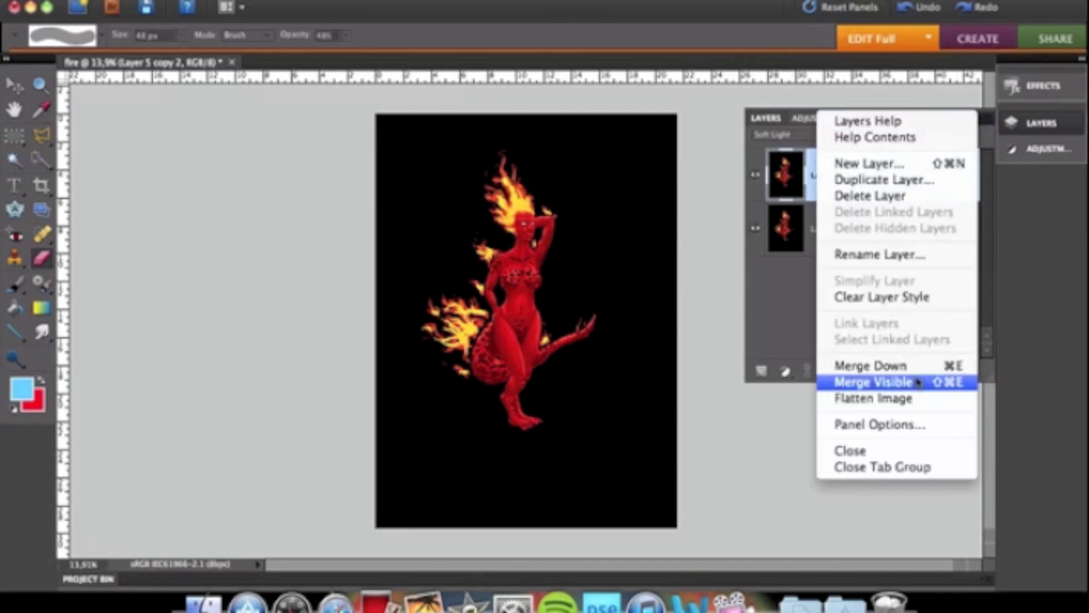
pyautogui.click(817, 381)
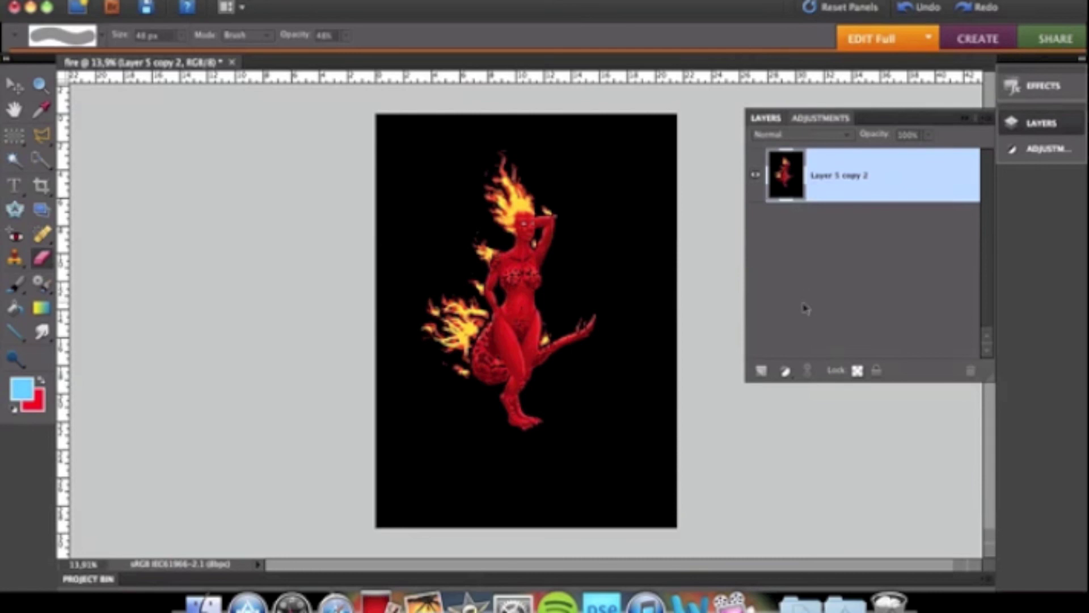
pyautogui.scroll(-3, 601, 341)
pyautogui.scroll(1, 604, 344)
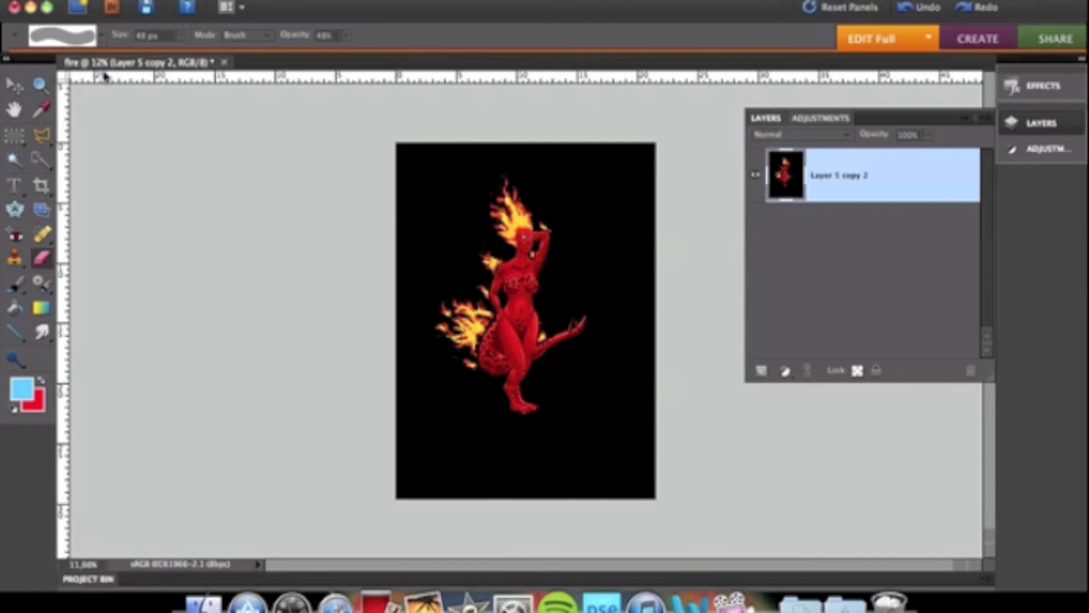
# - Close the image editor without saving the changes, and close the ofärdigt folder window
pyautogui.click(15, 7)
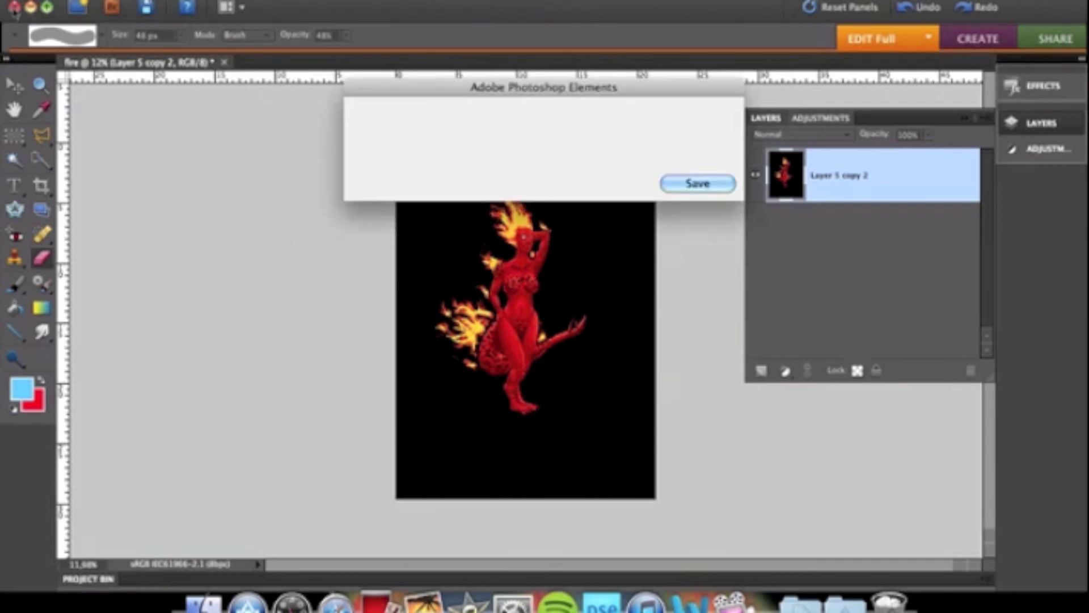
pyautogui.click(479, 184)
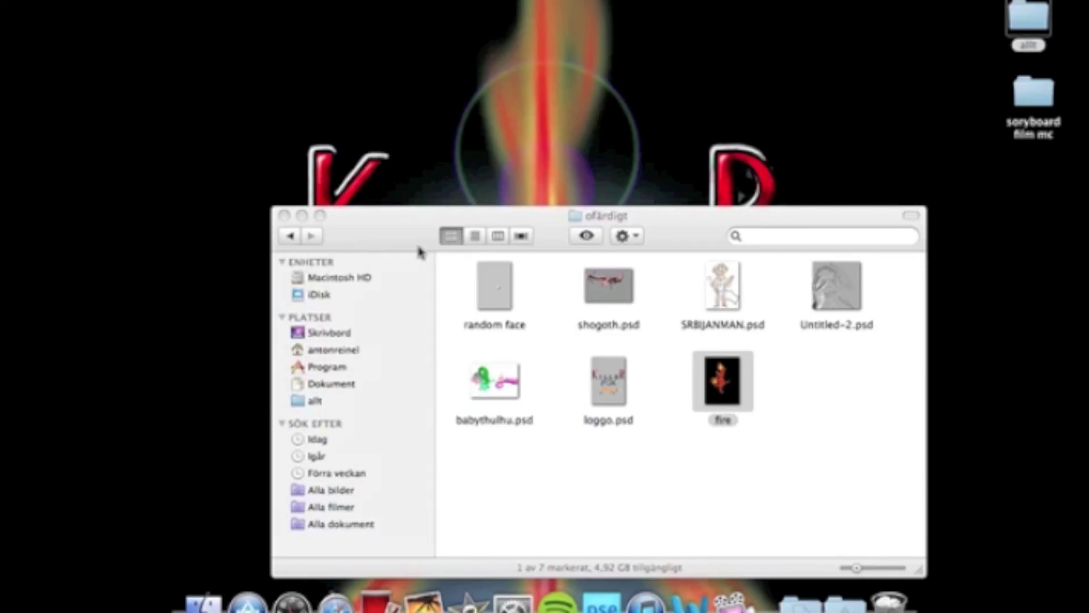
pyautogui.click(285, 215)
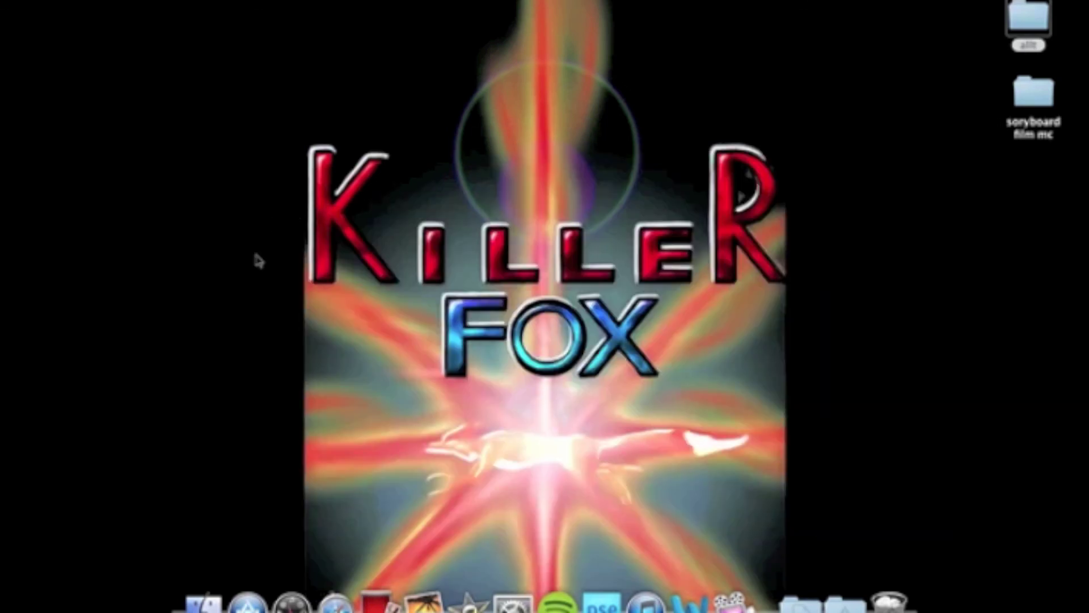